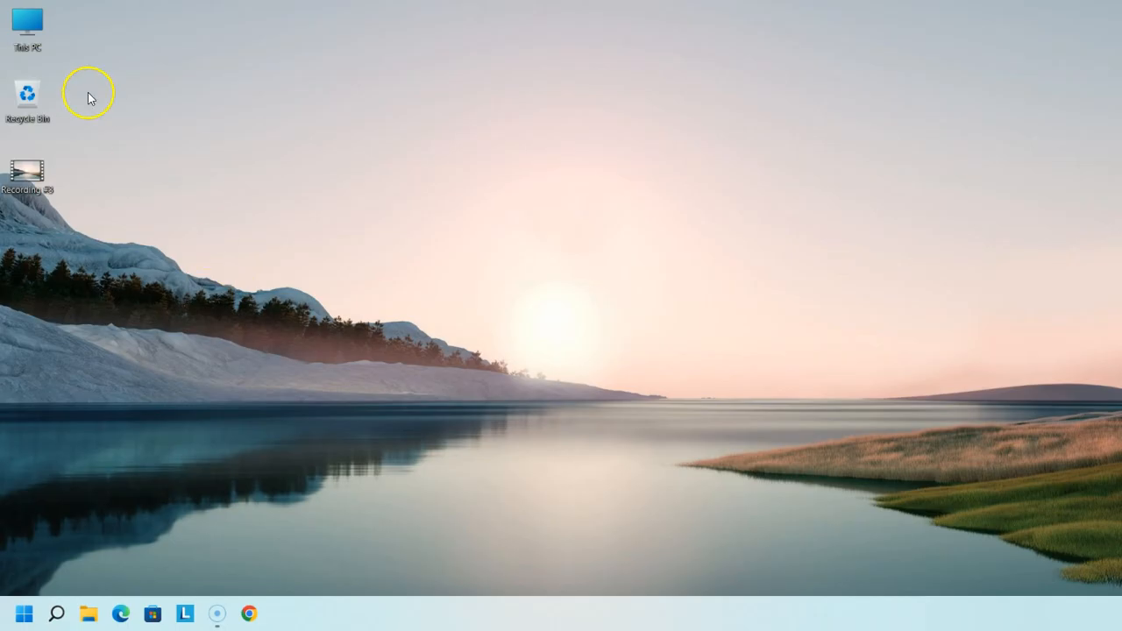
Open This PC to check which drives exist on the computer, and close the window again.
{"action": "left_click", "coordinate": [19, 35]}
{"action": "double_click", "coordinate": [19, 35]}
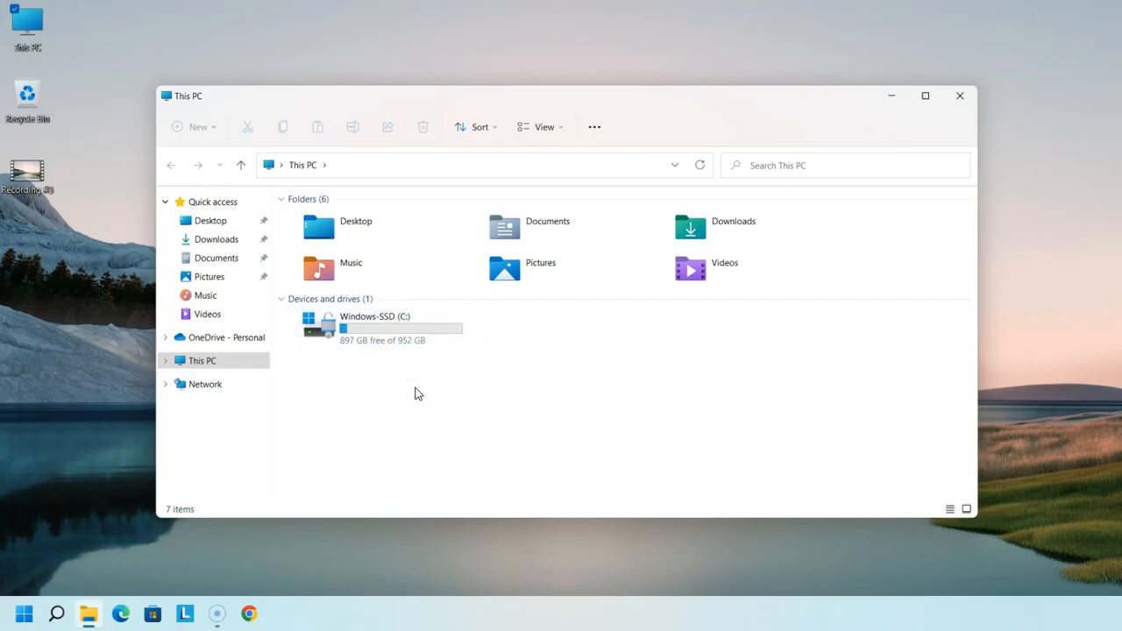
{"action": "left_click", "coordinate": [961, 99]}
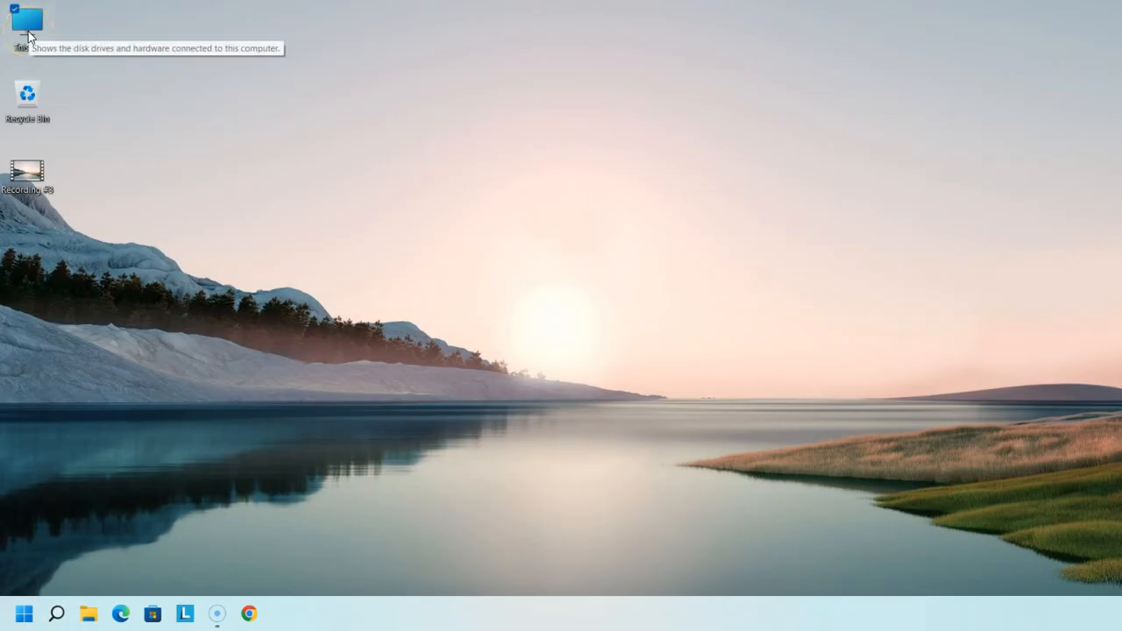
Open Computer Management for This PC and show Disk Management in the maximized window.
{"action": "right_click", "coordinate": [112, 75]}
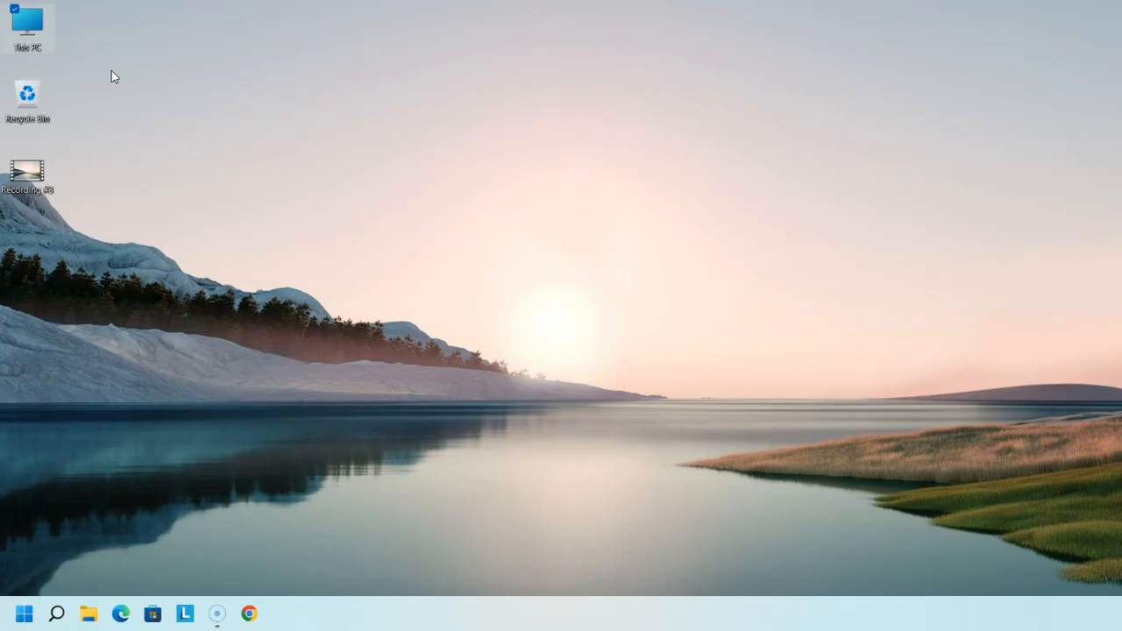
{"action": "right_click", "coordinate": [29, 35]}
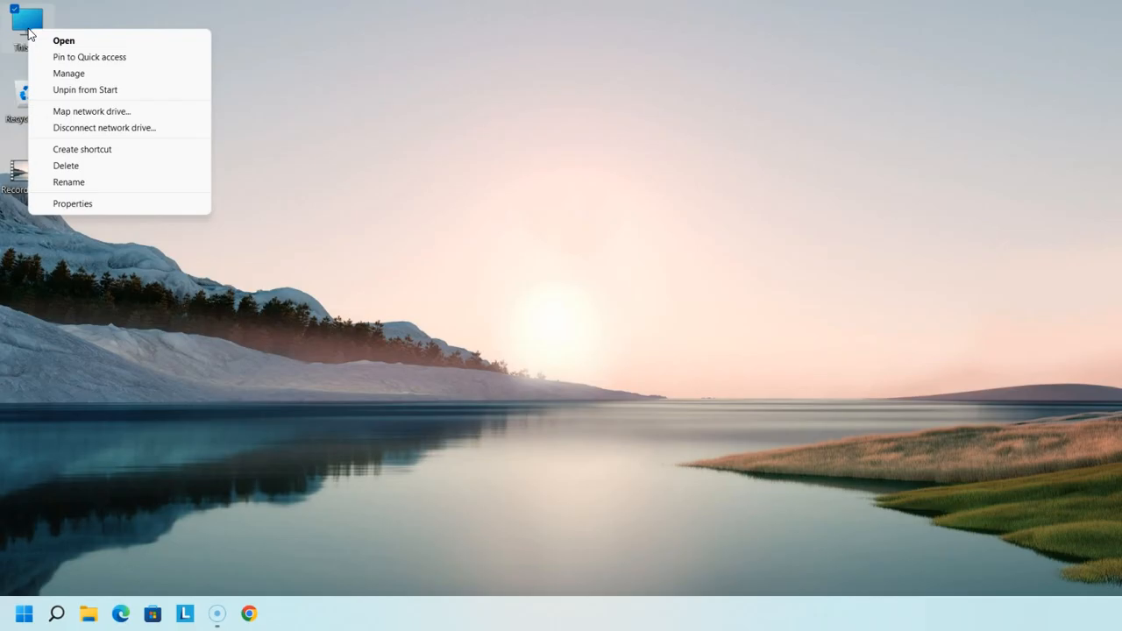
{"action": "left_click", "coordinate": [57, 74]}
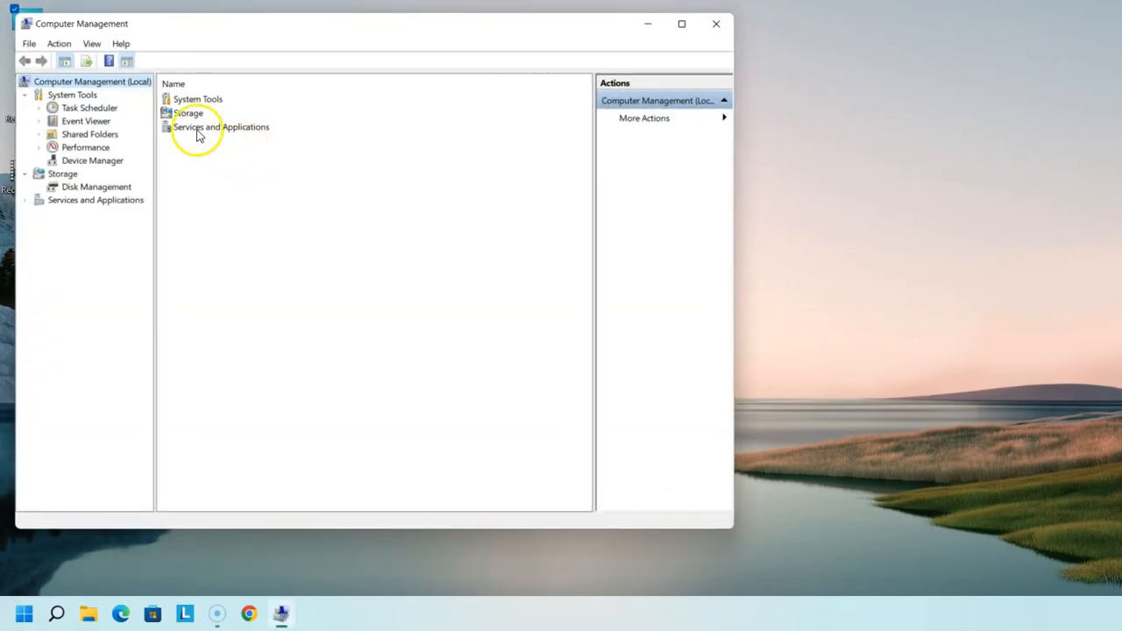
{"action": "left_click_drag", "start_coordinate": [168, 32], "coordinate": [380, 28]}
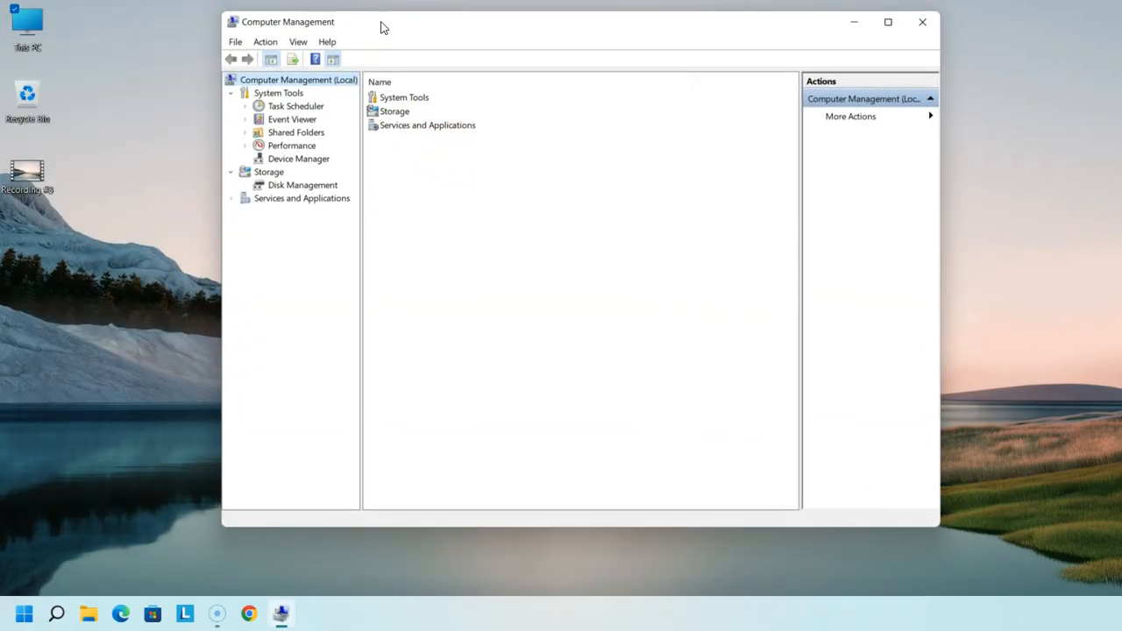
{"action": "left_click", "coordinate": [26, 26]}
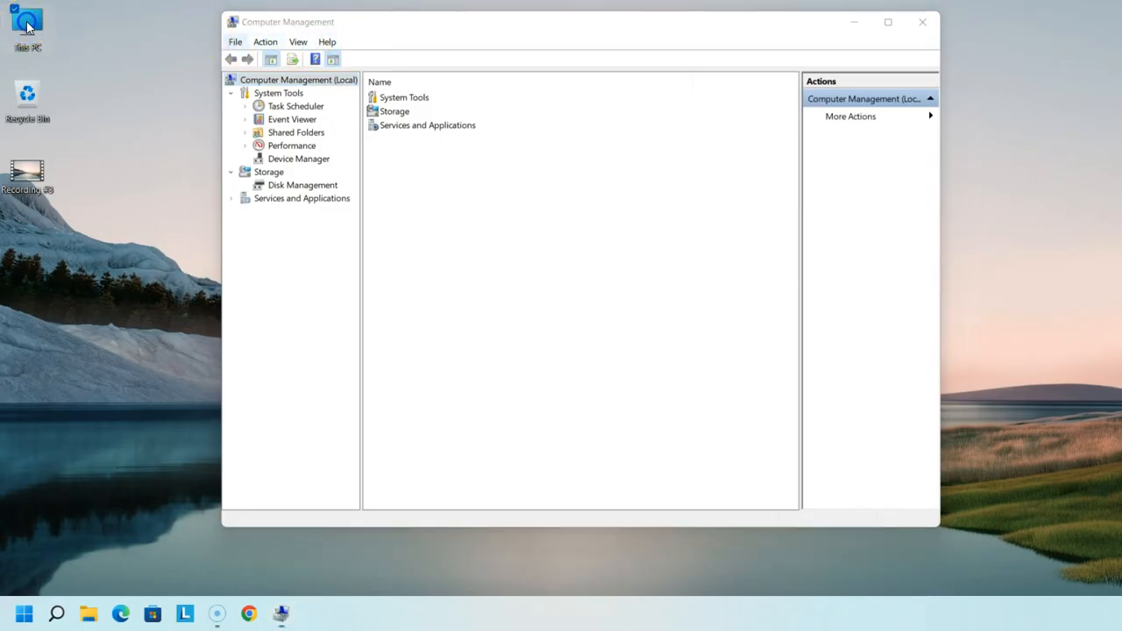
{"action": "left_click", "coordinate": [145, 77]}
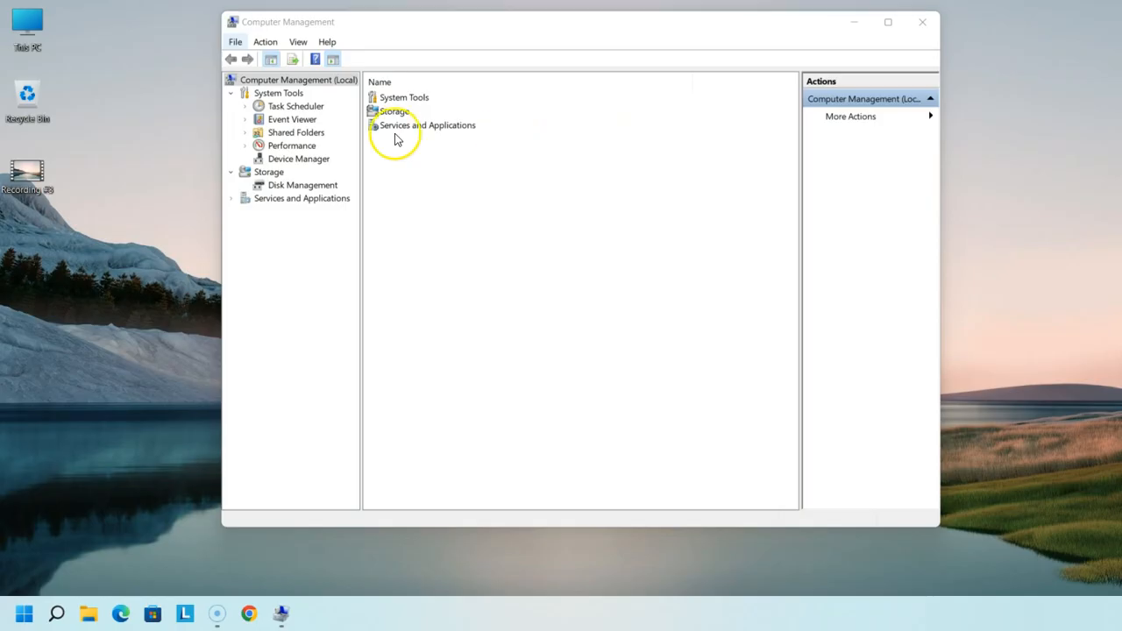
{"action": "left_click", "coordinate": [311, 186]}
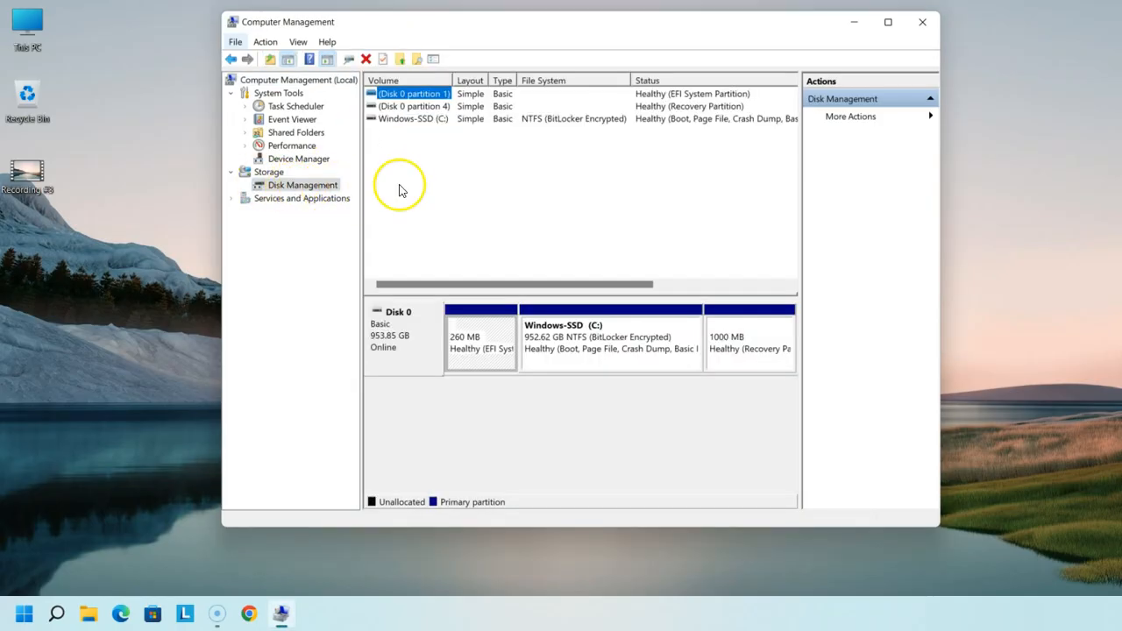
{"action": "left_click", "coordinate": [888, 23]}
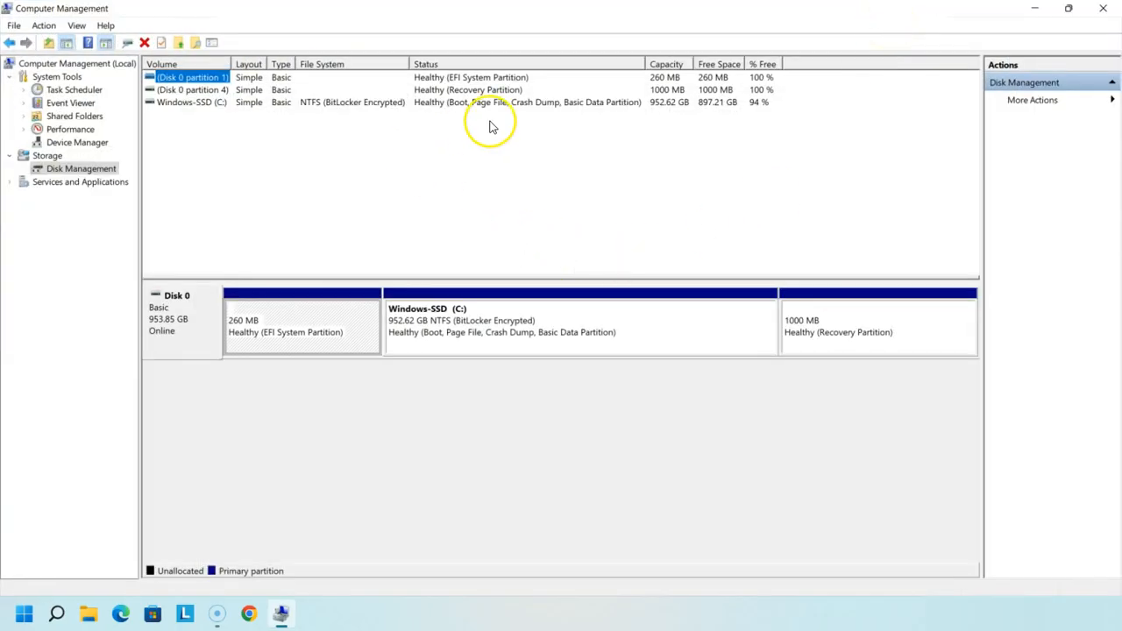
Examine the EFI system, recovery and Windows-SSD (C:) partitions in the volume list and on the Disk 0 map.
{"action": "left_click", "coordinate": [189, 91]}
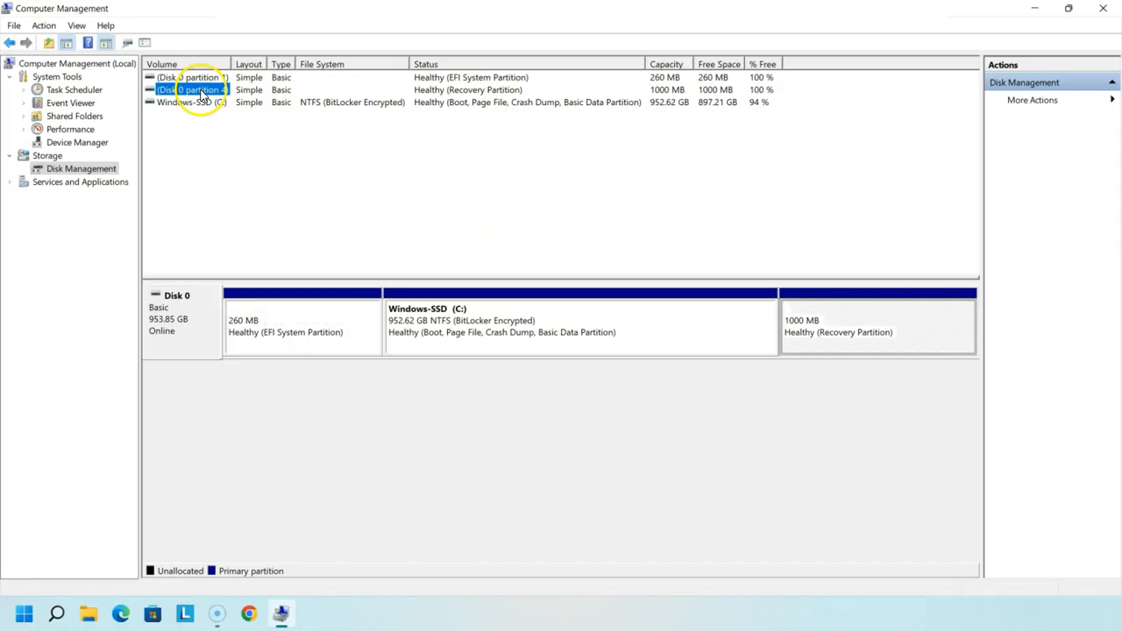
{"action": "left_click", "coordinate": [193, 78]}
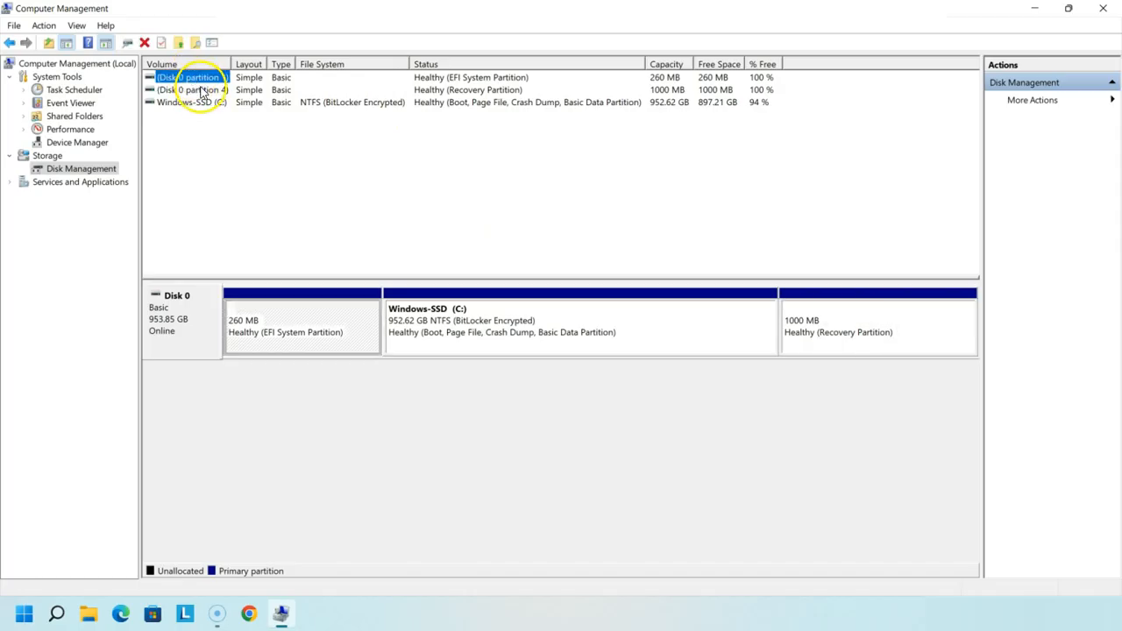
{"action": "left_click", "coordinate": [195, 91]}
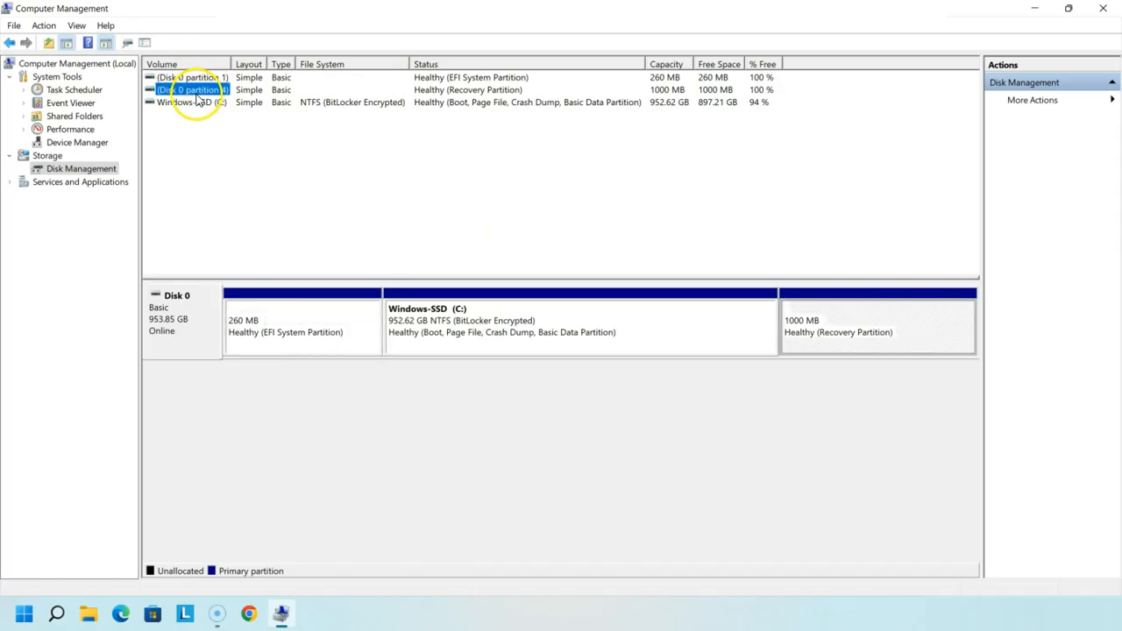
{"action": "left_click", "coordinate": [270, 104]}
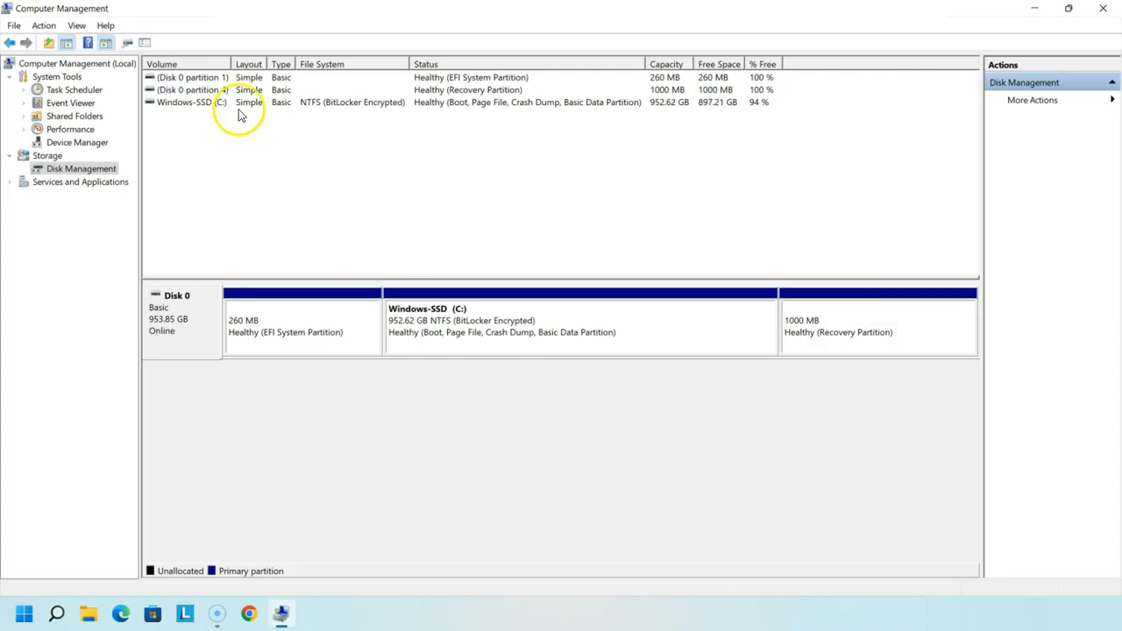
{"action": "left_click", "coordinate": [203, 107]}
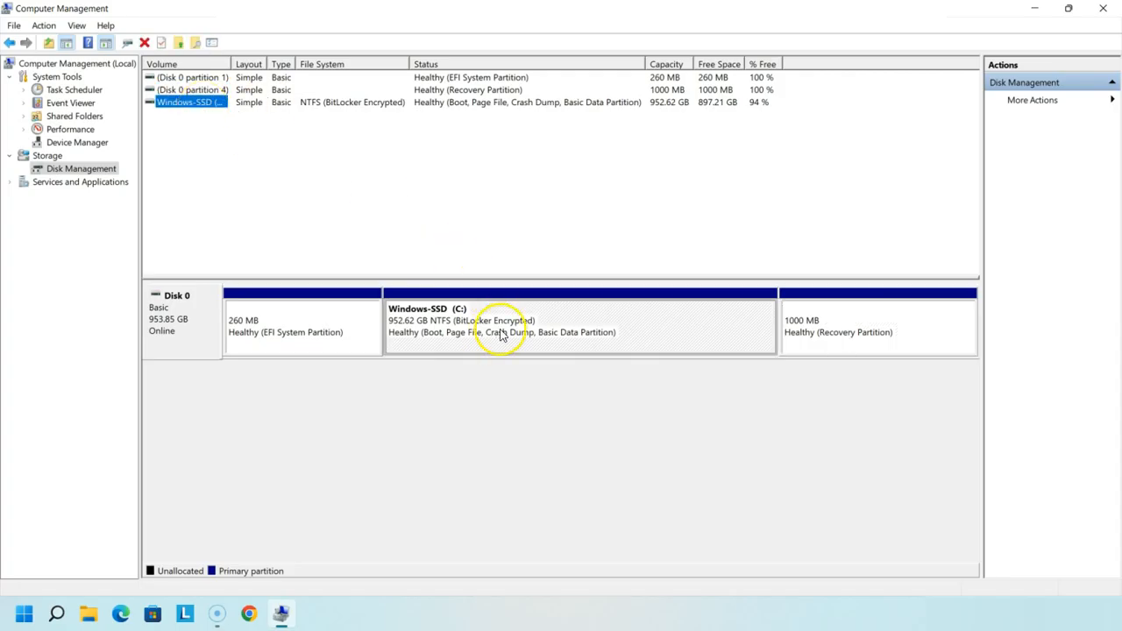
{"action": "left_click", "coordinate": [305, 111]}
{"action": "left_click", "coordinate": [193, 110]}
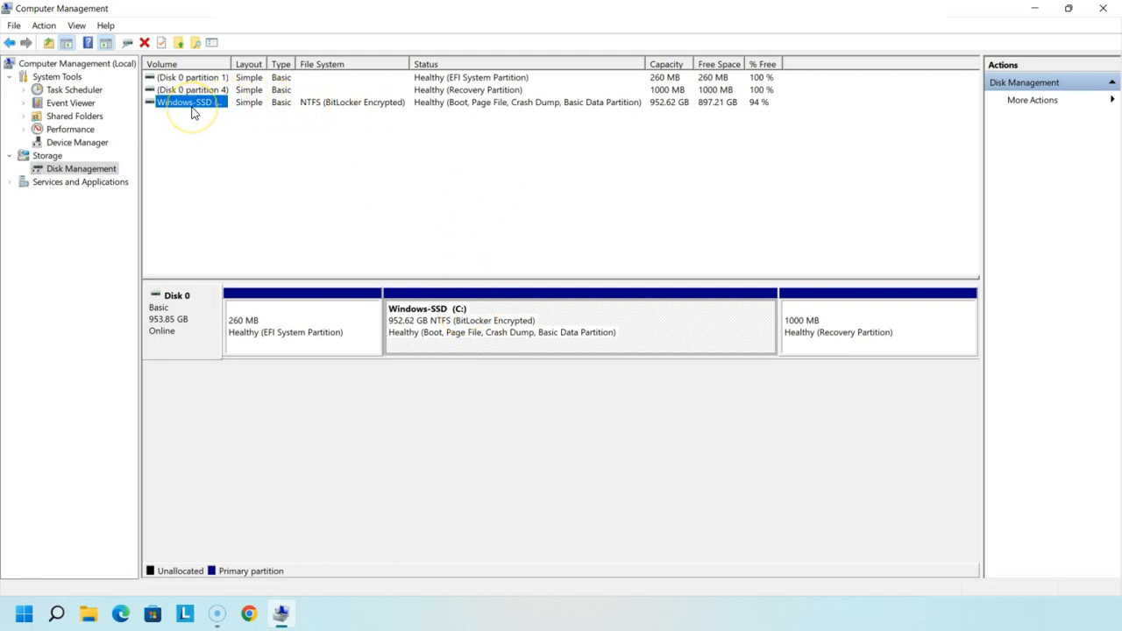
Start Shrink Volume on the Windows-SSD (C:) partition of Disk 0.
{"action": "right_click", "coordinate": [194, 112]}
{"action": "left_click", "coordinate": [552, 200]}
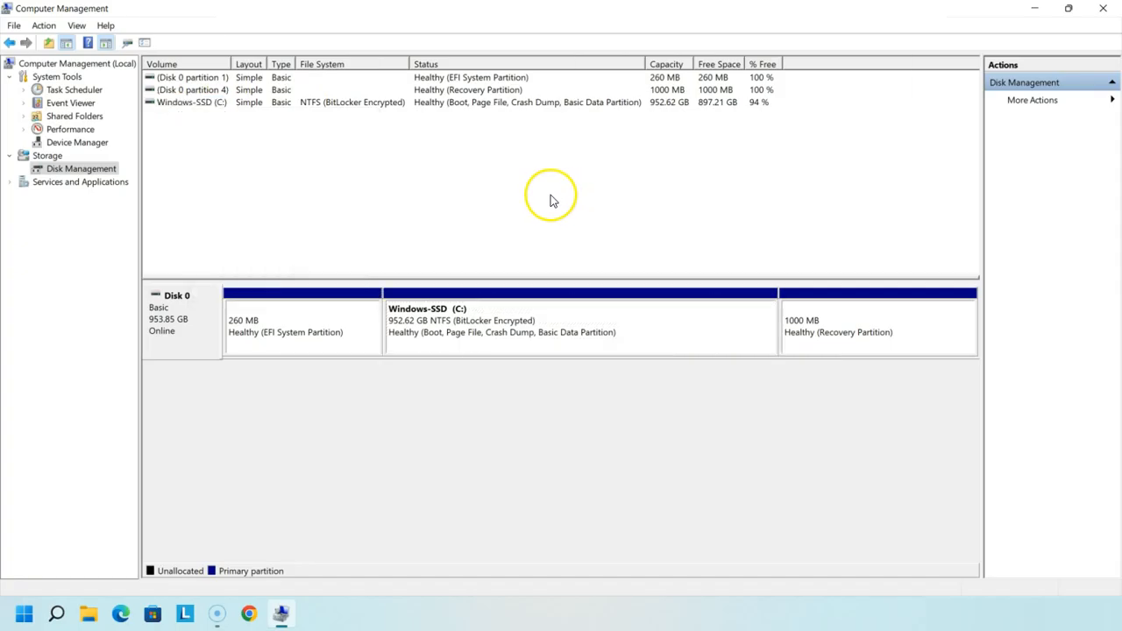
{"action": "left_click", "coordinate": [443, 317]}
{"action": "right_click", "coordinate": [445, 319]}
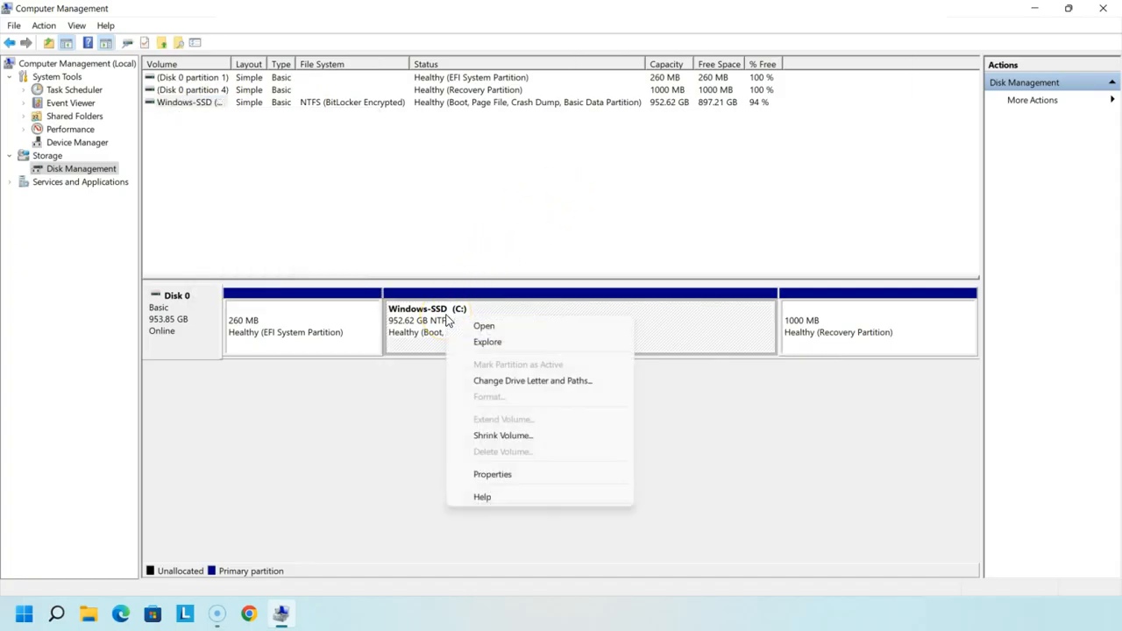
{"action": "left_click", "coordinate": [506, 436]}
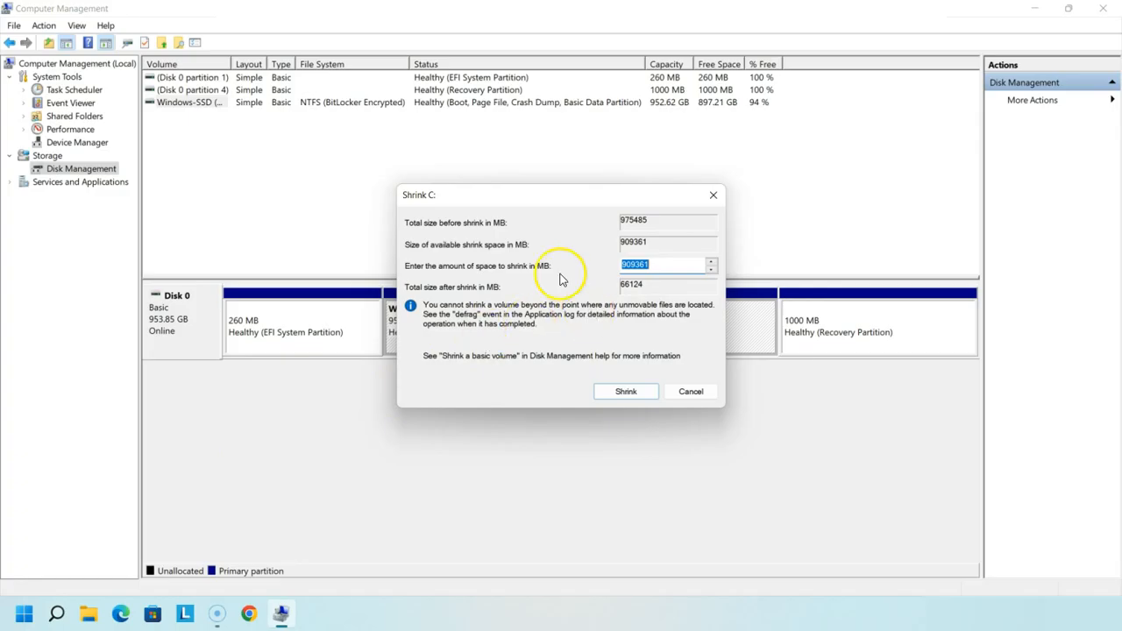
{"action": "left_click", "coordinate": [19, 615]}
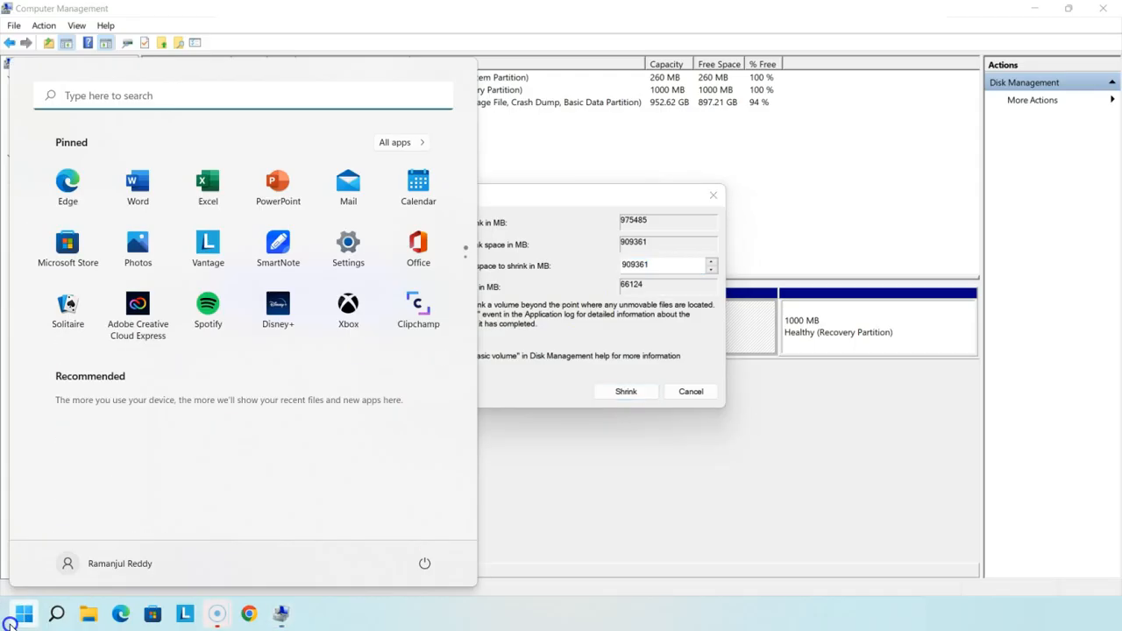
{"action": "type", "text": "ca"}
{"action": "key", "text": "BackSpace"}
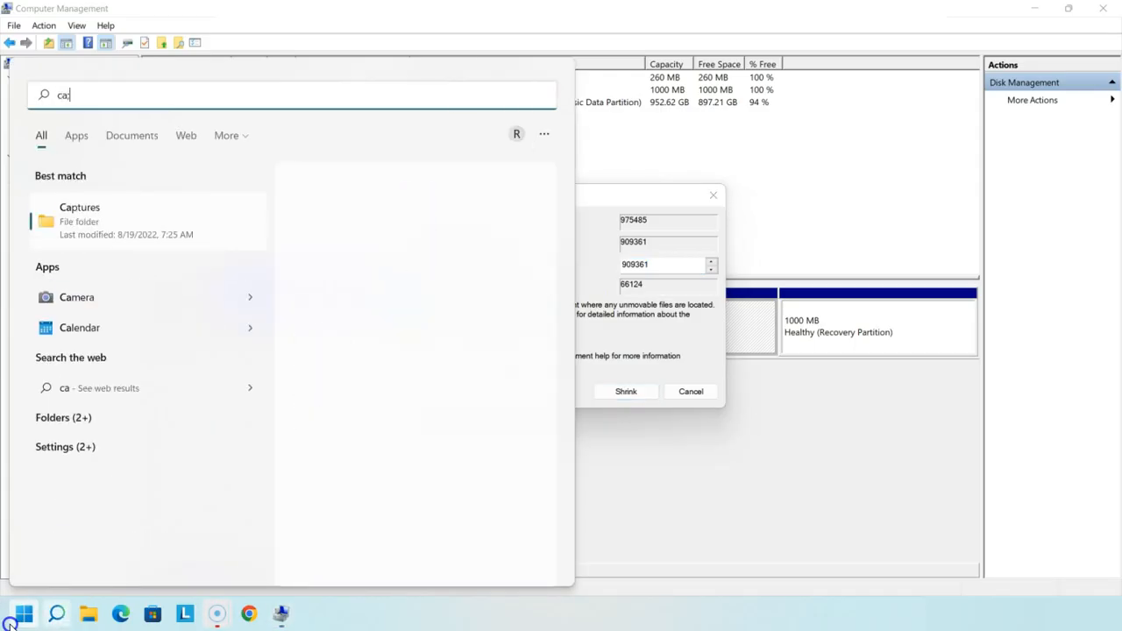
{"action": "left_click", "coordinate": [10, 570]}
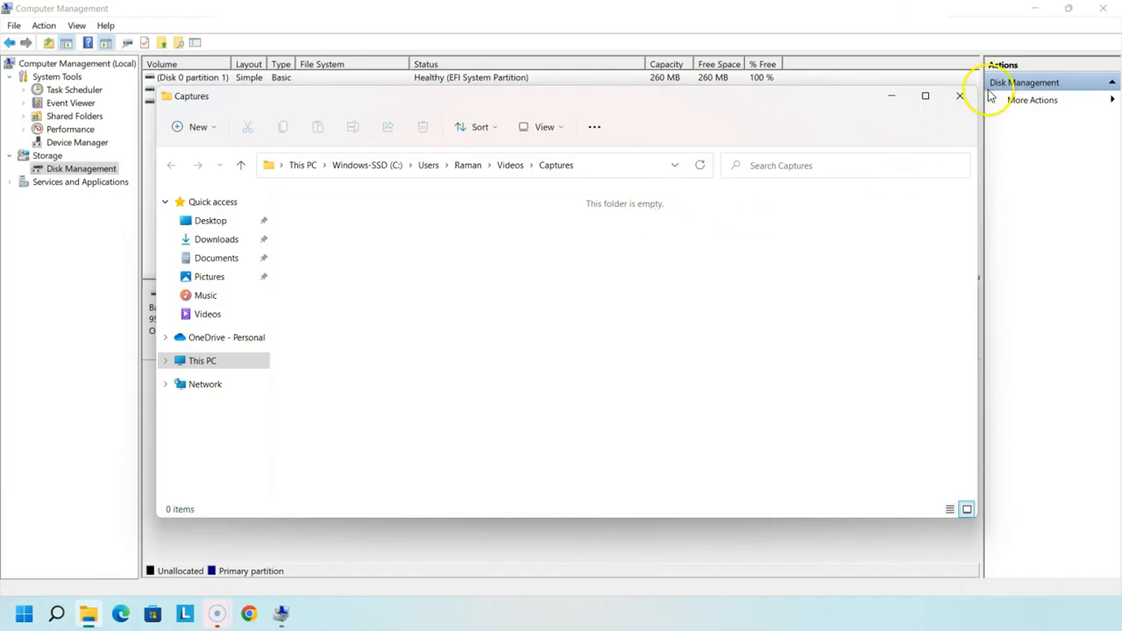
{"action": "left_click", "coordinate": [962, 101]}
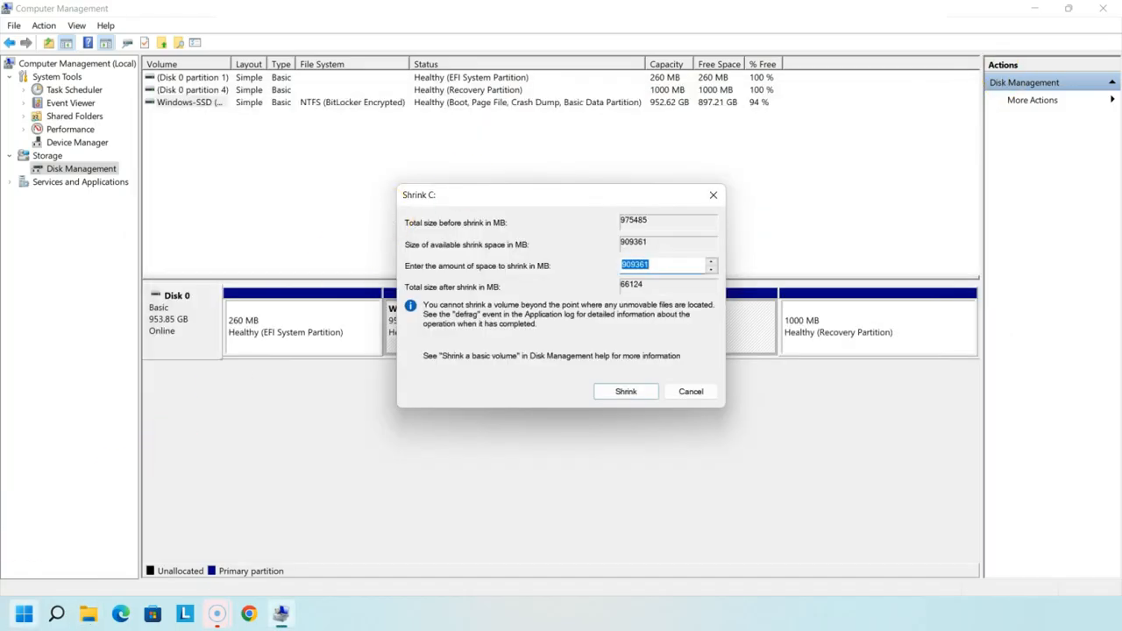
Open Calculator and narrow and place its window so the Shrink C: dialog stays visible beside it.
{"action": "left_click", "coordinate": [24, 614]}
{"action": "type", "text": "cal"}
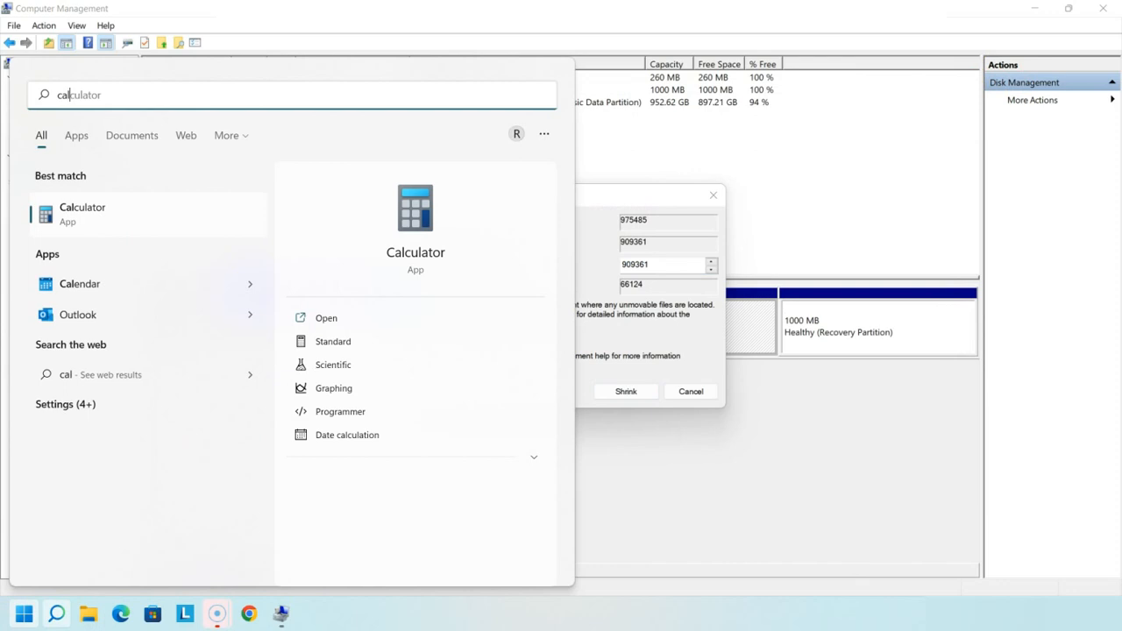
{"action": "left_click", "coordinate": [137, 201]}
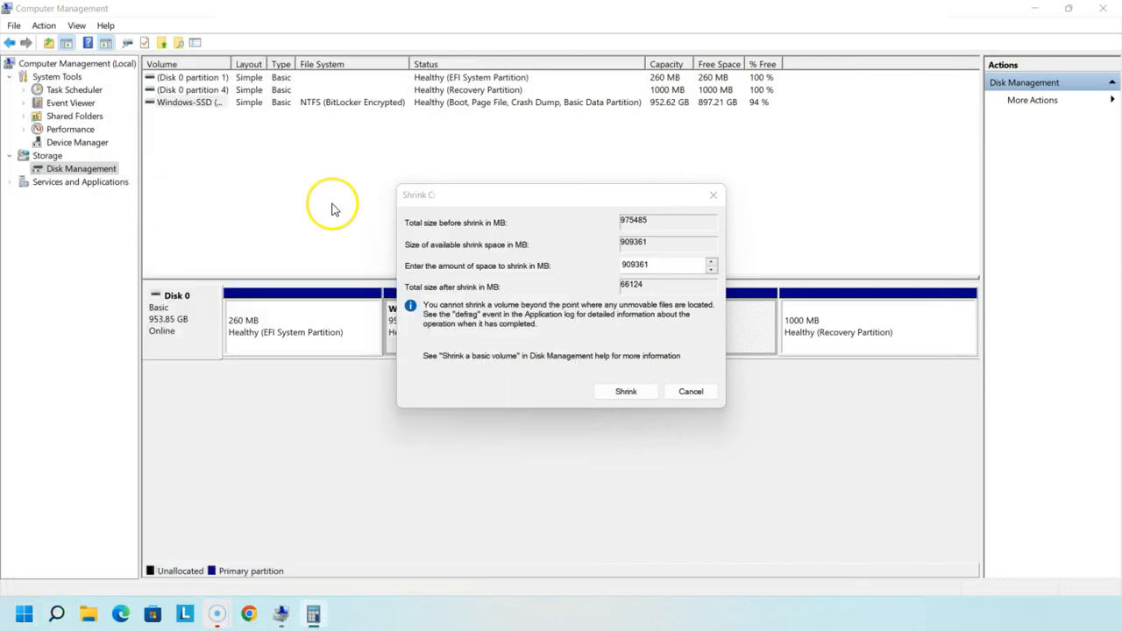
{"action": "left_click_drag", "start_coordinate": [548, 18], "coordinate": [557, 89]}
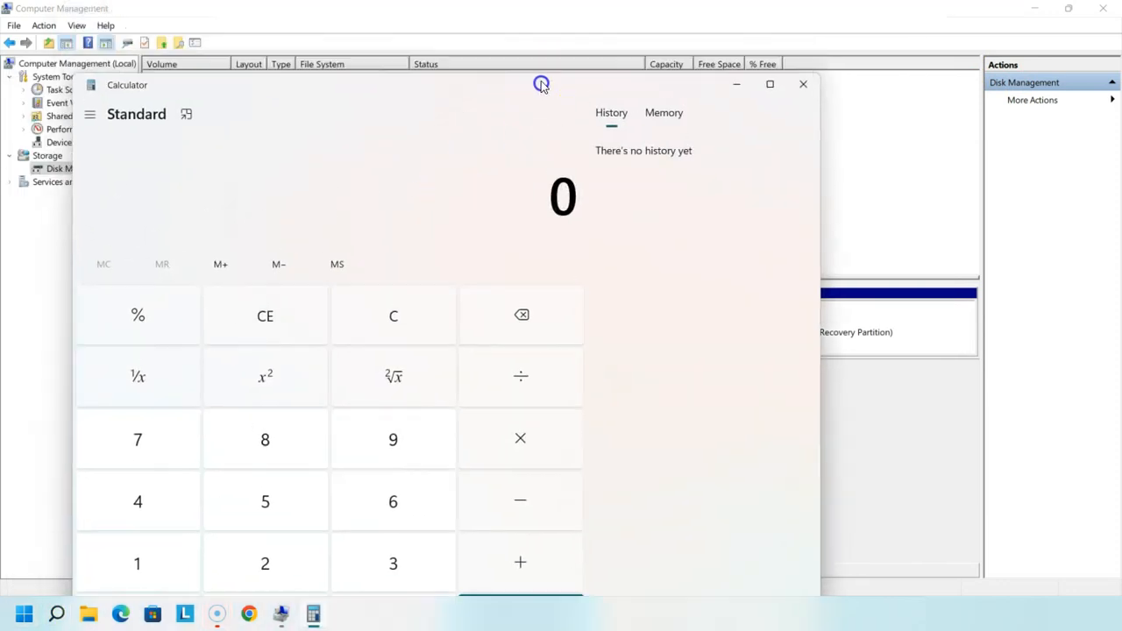
{"action": "left_click_drag", "start_coordinate": [825, 205], "coordinate": [326, 134]}
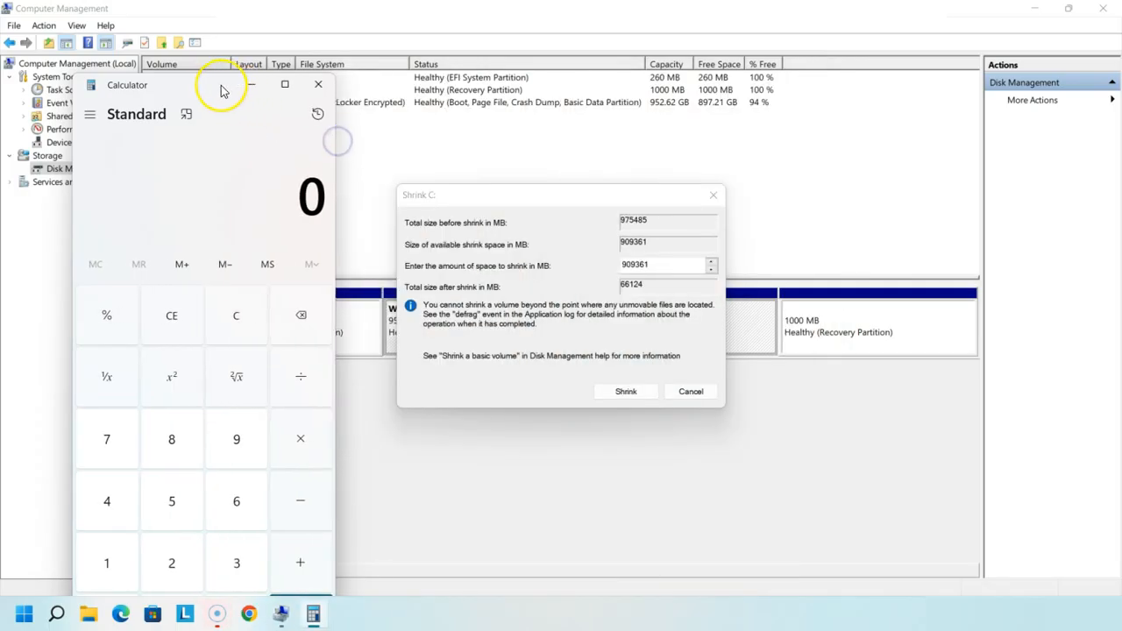
{"action": "left_click_drag", "start_coordinate": [202, 84], "coordinate": [157, 35]}
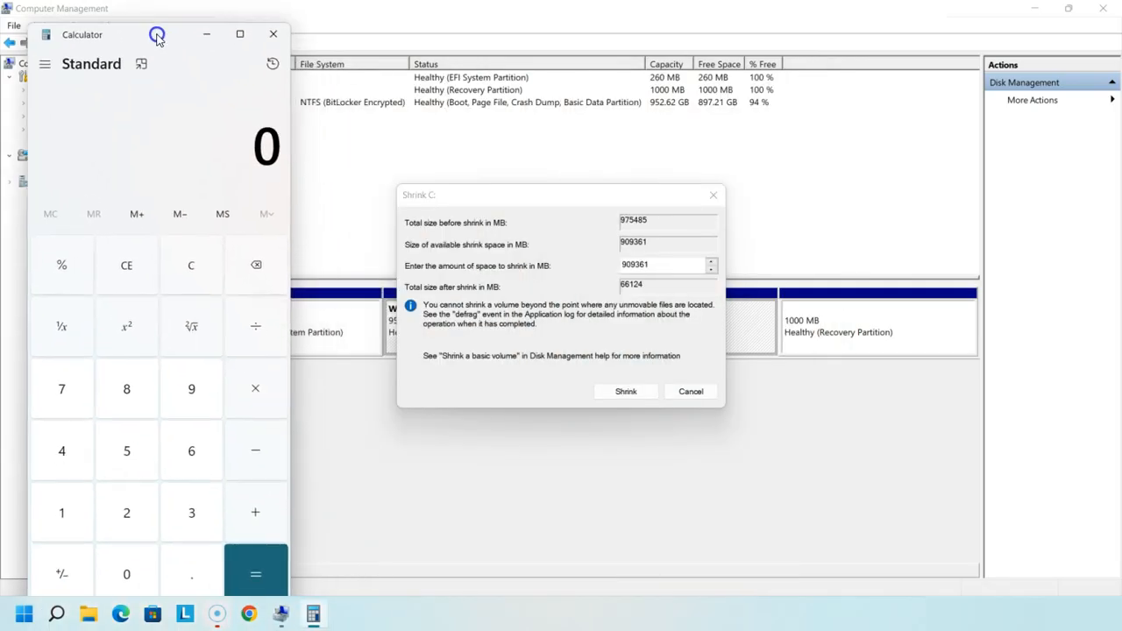
Divide the available shrink space of 909361 MB by 3 in Calculator.
{"action": "left_click", "coordinate": [671, 264]}
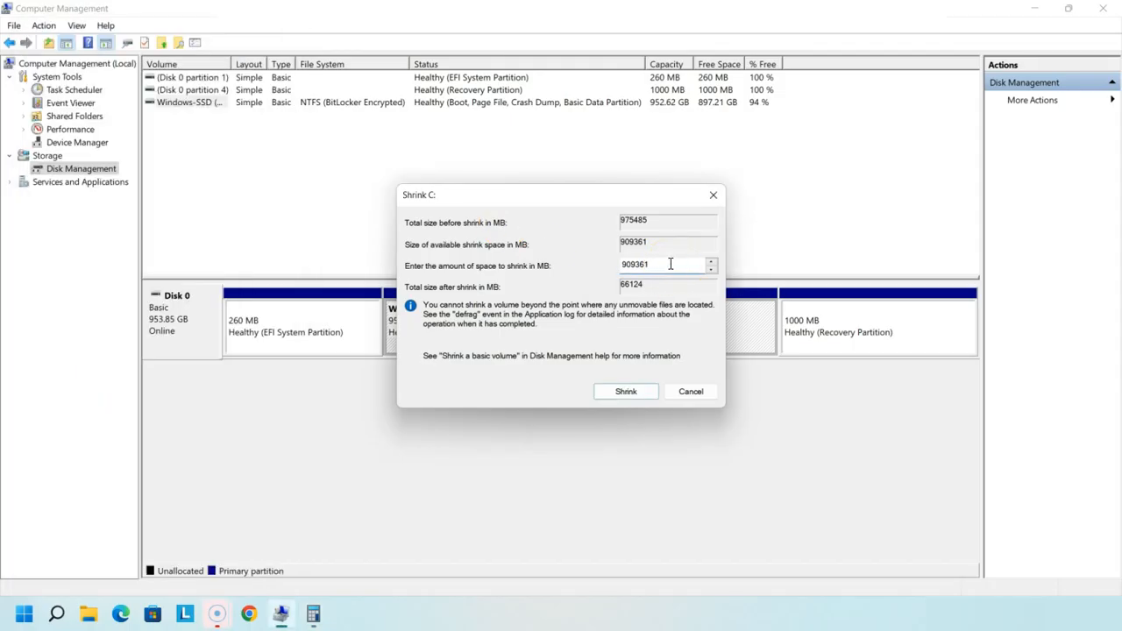
{"action": "left_click_drag", "start_coordinate": [667, 264], "coordinate": [614, 262]}
{"action": "left_click", "coordinate": [668, 268]}
{"action": "left_click", "coordinate": [313, 614]}
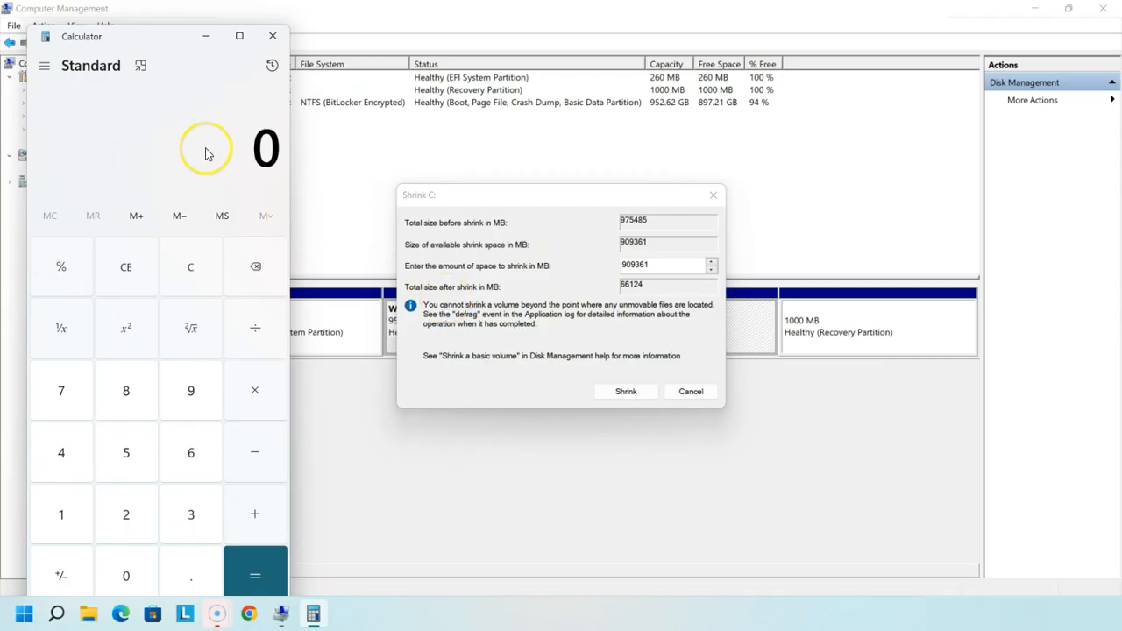
{"action": "type", "text": "90"}
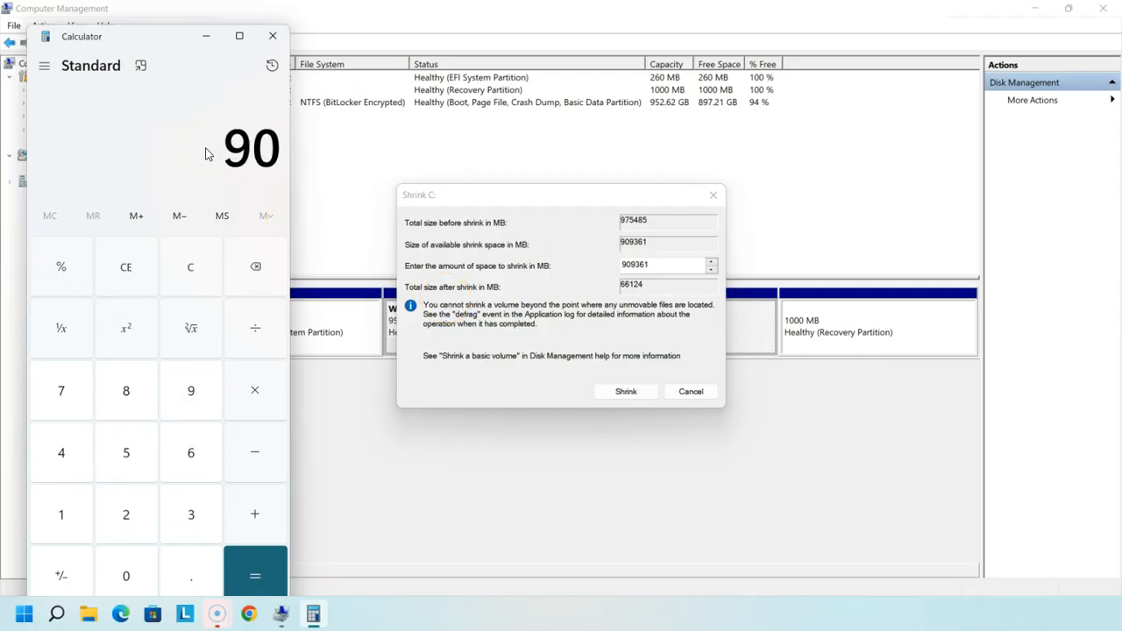
{"action": "type", "text": "93"}
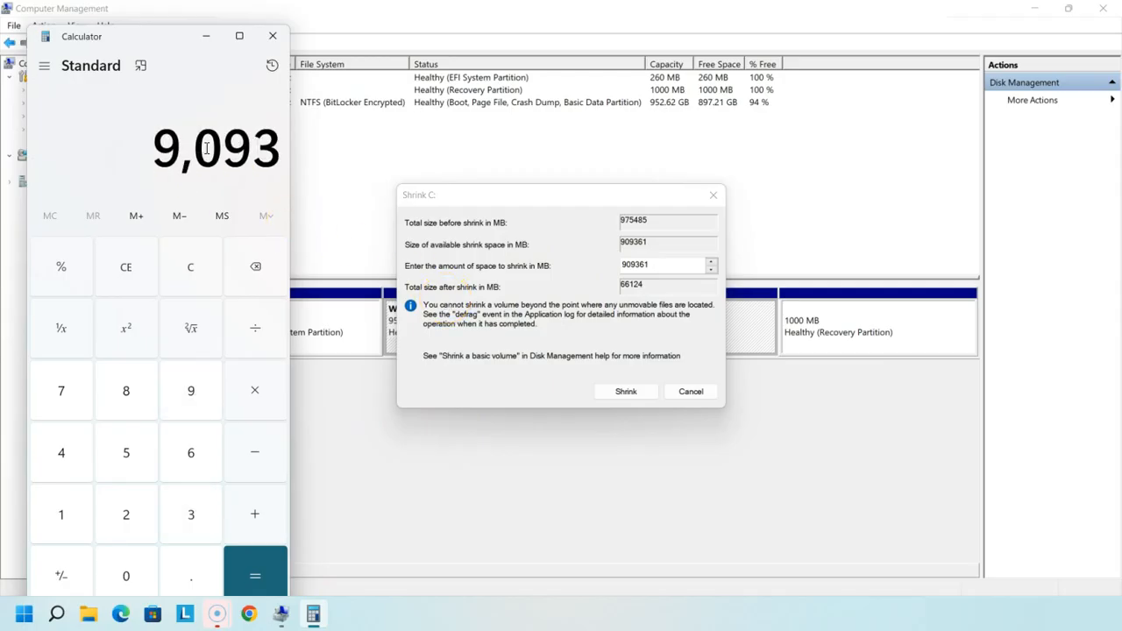
{"action": "type", "text": "61 + "}
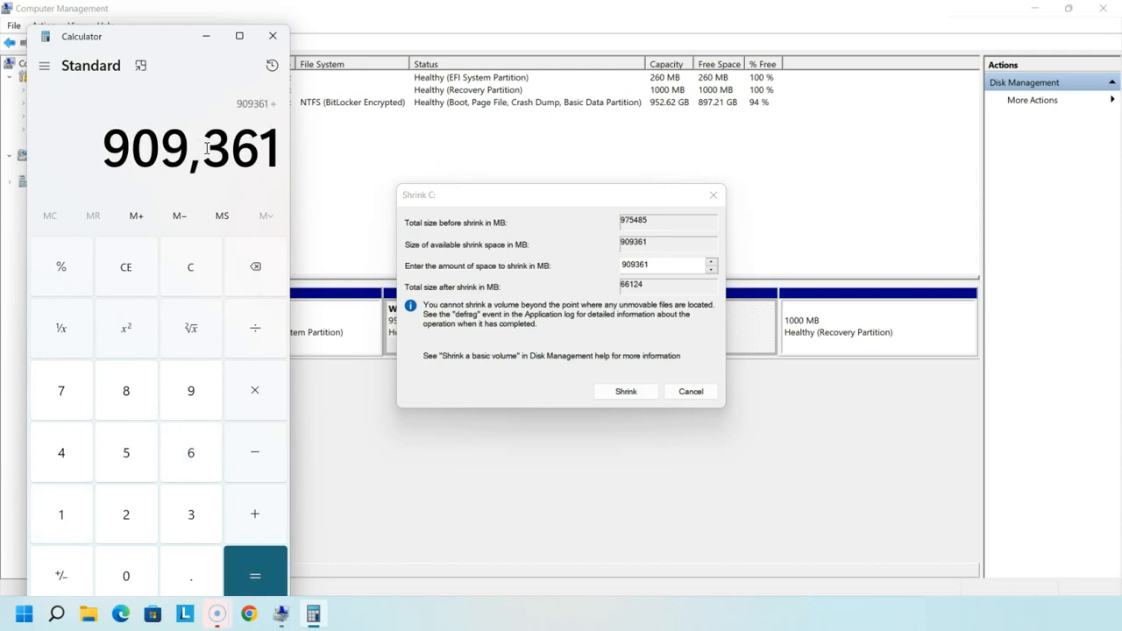
{"action": "type", "text": "3"}
{"action": "key", "text": "Return"}
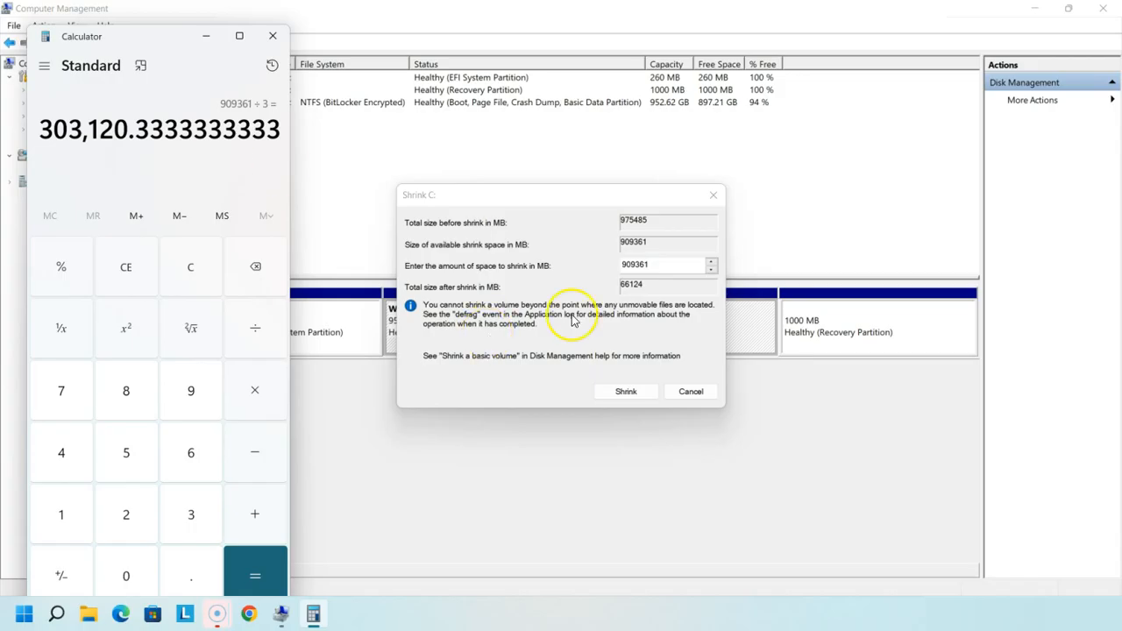
Set the amount of space to shrink on C: to 250000 MB and shrink the volume.
{"action": "left_click_drag", "start_coordinate": [663, 263], "coordinate": [573, 258]}
{"action": "left_click", "coordinate": [622, 262]}
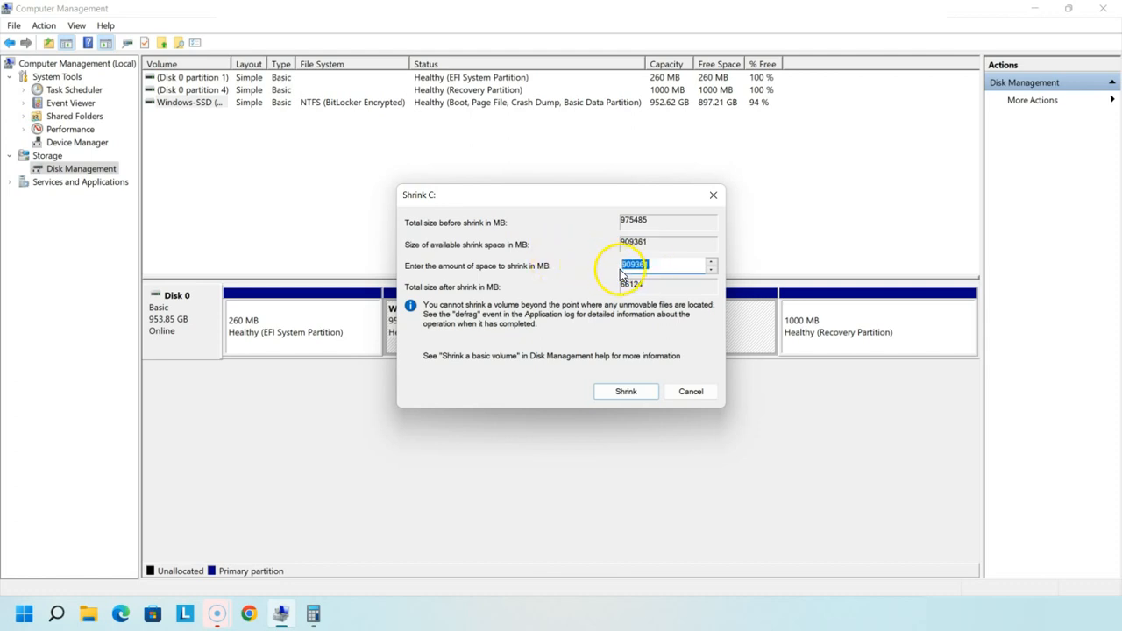
{"action": "left_click_drag", "start_coordinate": [652, 260], "coordinate": [573, 251]}
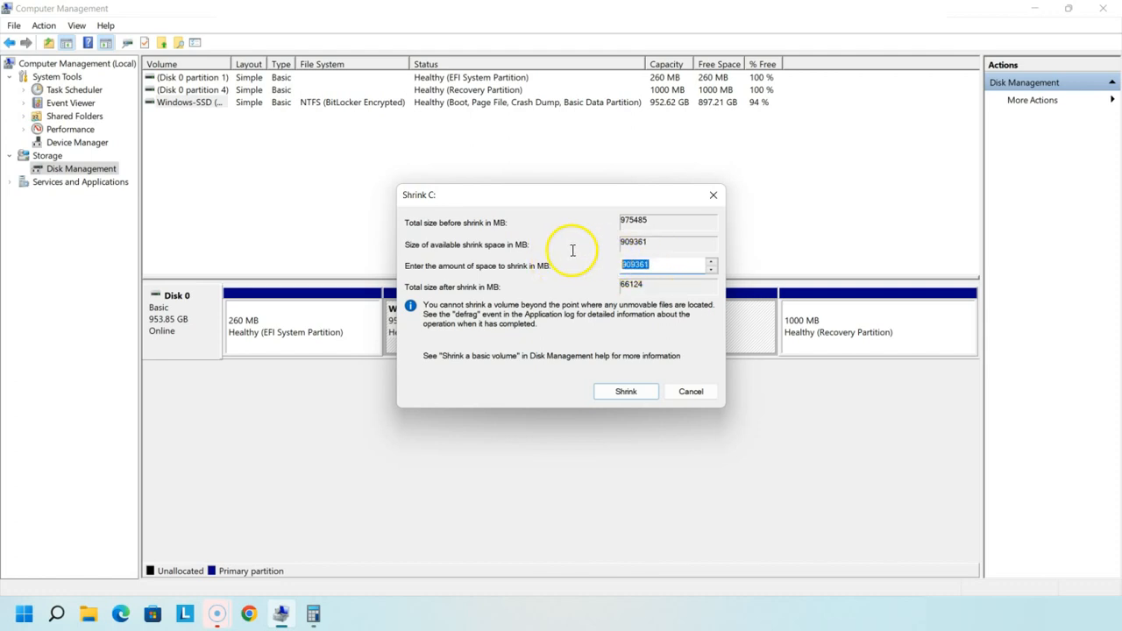
{"action": "left_click", "coordinate": [626, 265]}
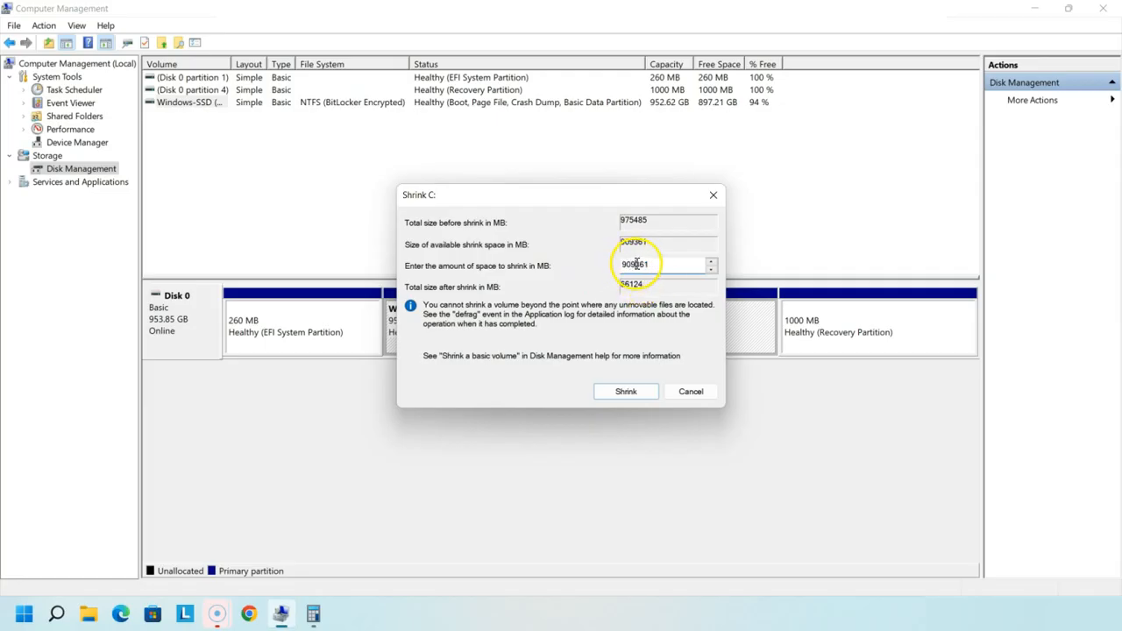
{"action": "left_click_drag", "start_coordinate": [658, 263], "coordinate": [566, 264]}
{"action": "type", "text": "250000"}
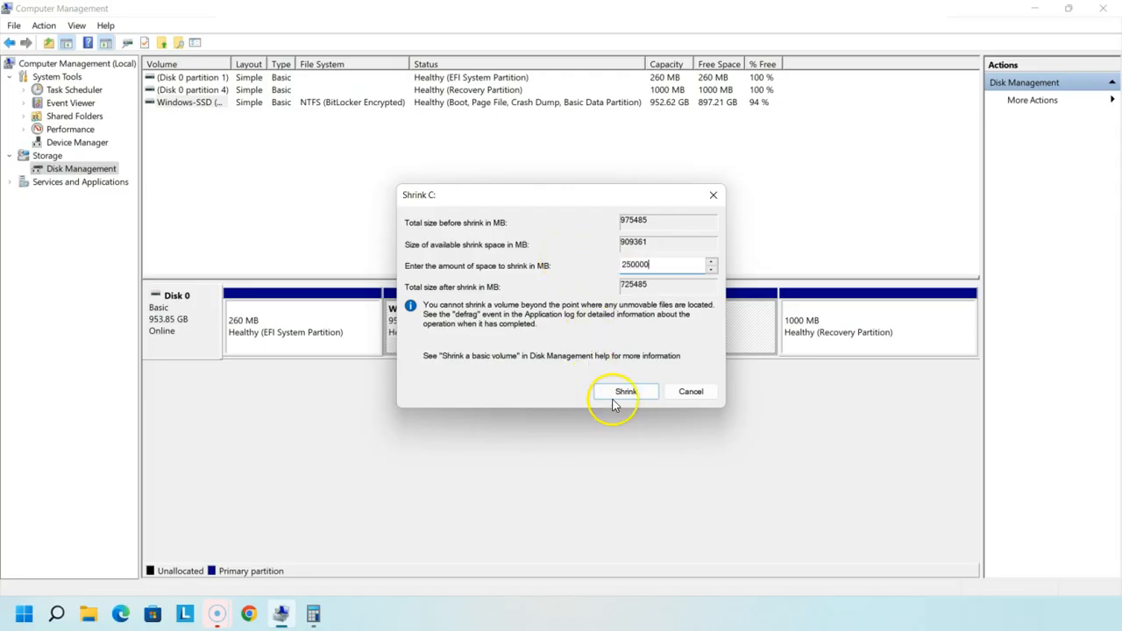
{"action": "left_click", "coordinate": [625, 393]}
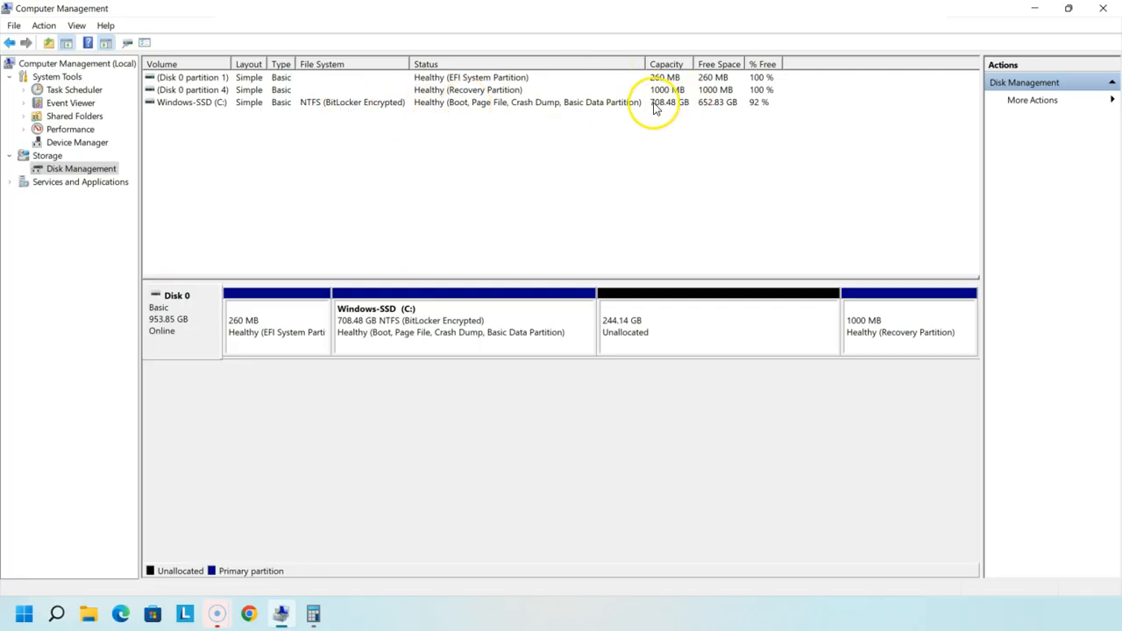
{"action": "right_click", "coordinate": [429, 313]}
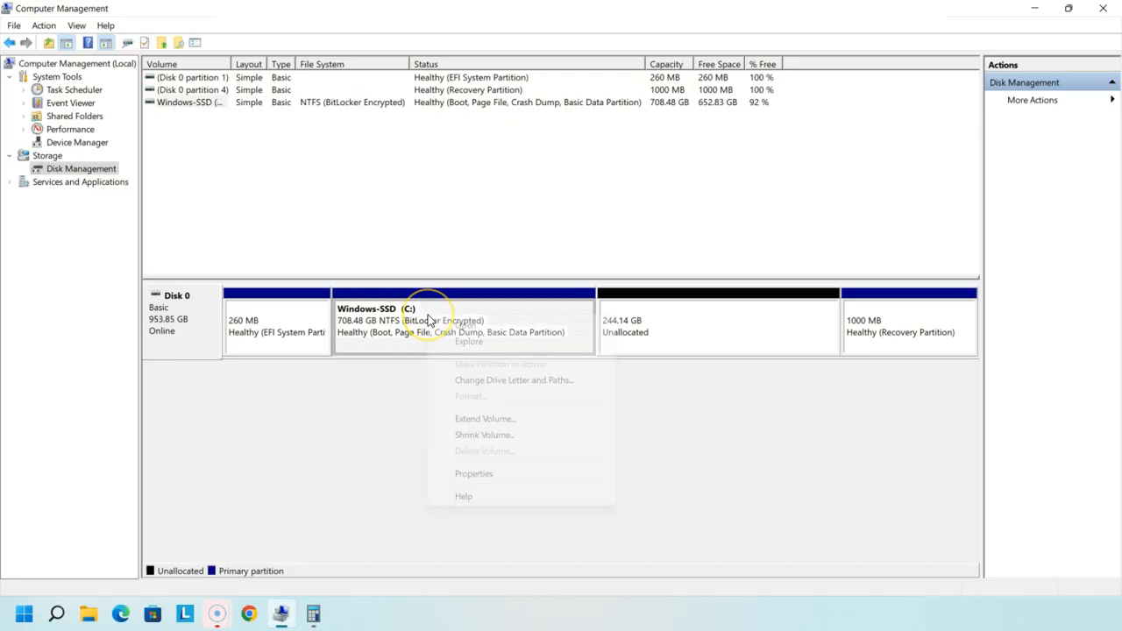
{"action": "left_click", "coordinate": [472, 433]}
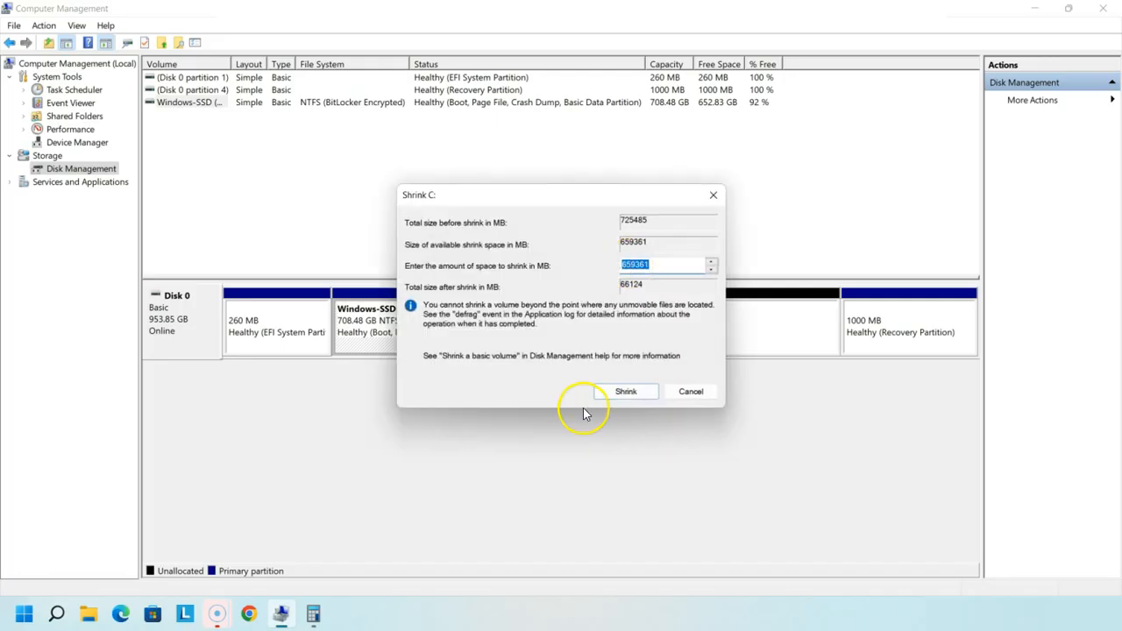
{"action": "type", "text": "250000"}
{"action": "key", "text": "Return"}
Check the maximum volume size offered by the New Simple Volume Wizard for the unallocated space, and cancel the wizard.
{"action": "right_click", "coordinate": [667, 338]}
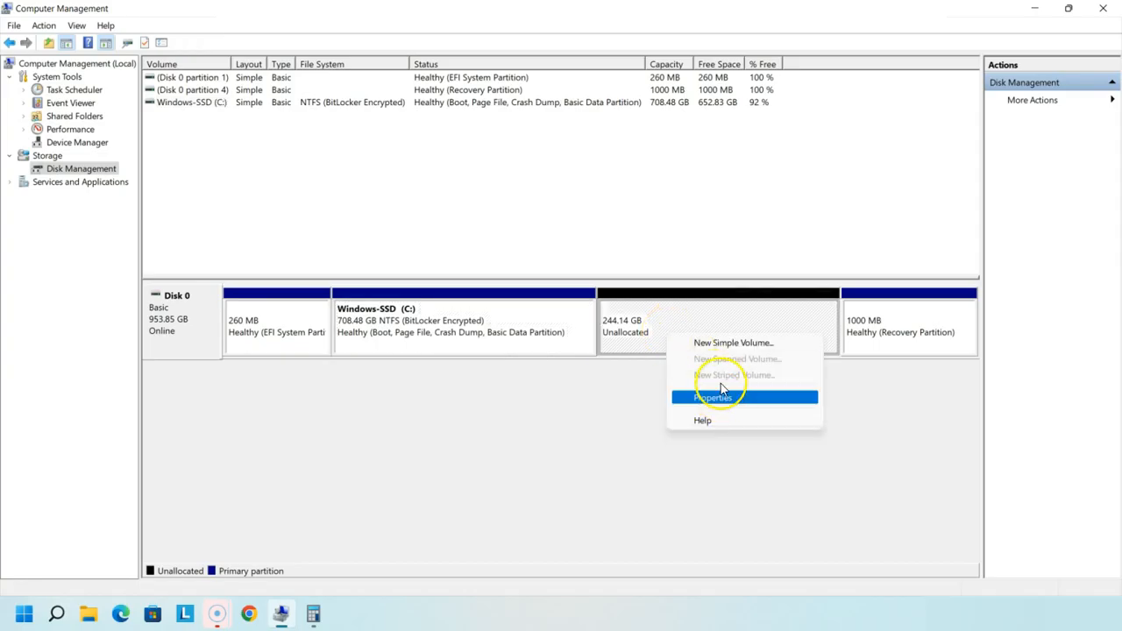
{"action": "left_click", "coordinate": [727, 343]}
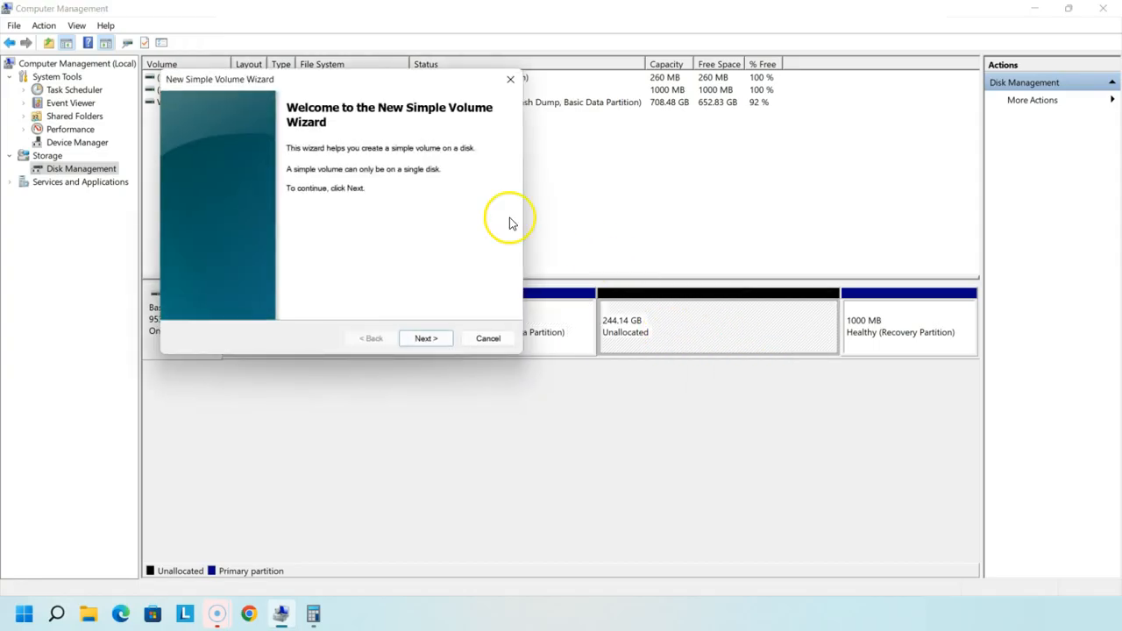
{"action": "left_click", "coordinate": [427, 339]}
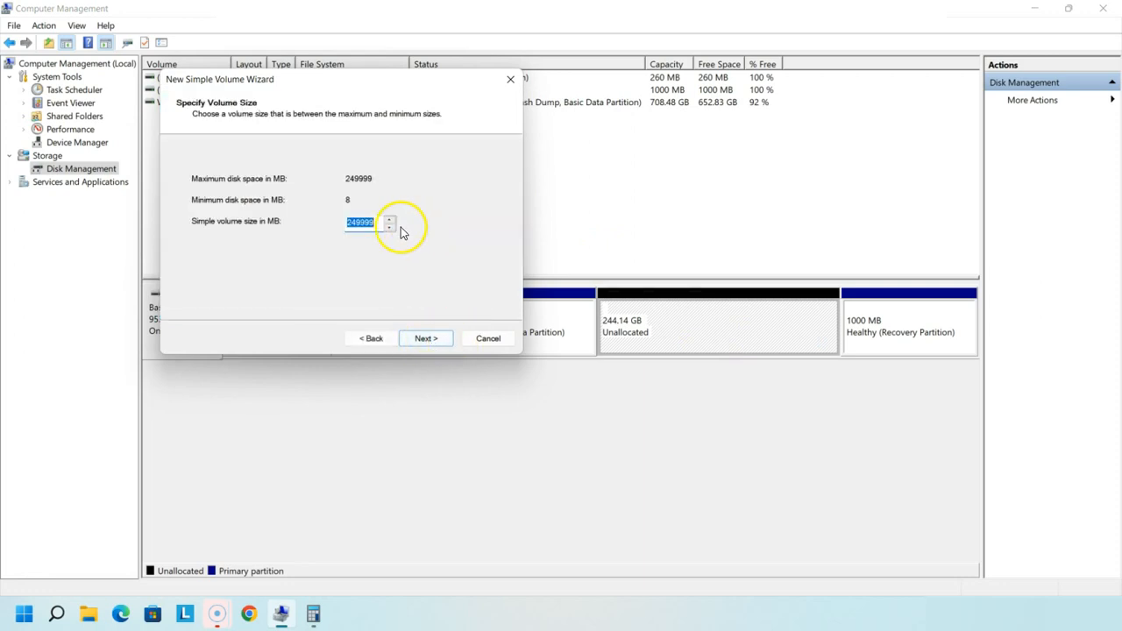
{"action": "left_click", "coordinate": [377, 221]}
{"action": "left_click_drag", "start_coordinate": [377, 221], "coordinate": [333, 220]}
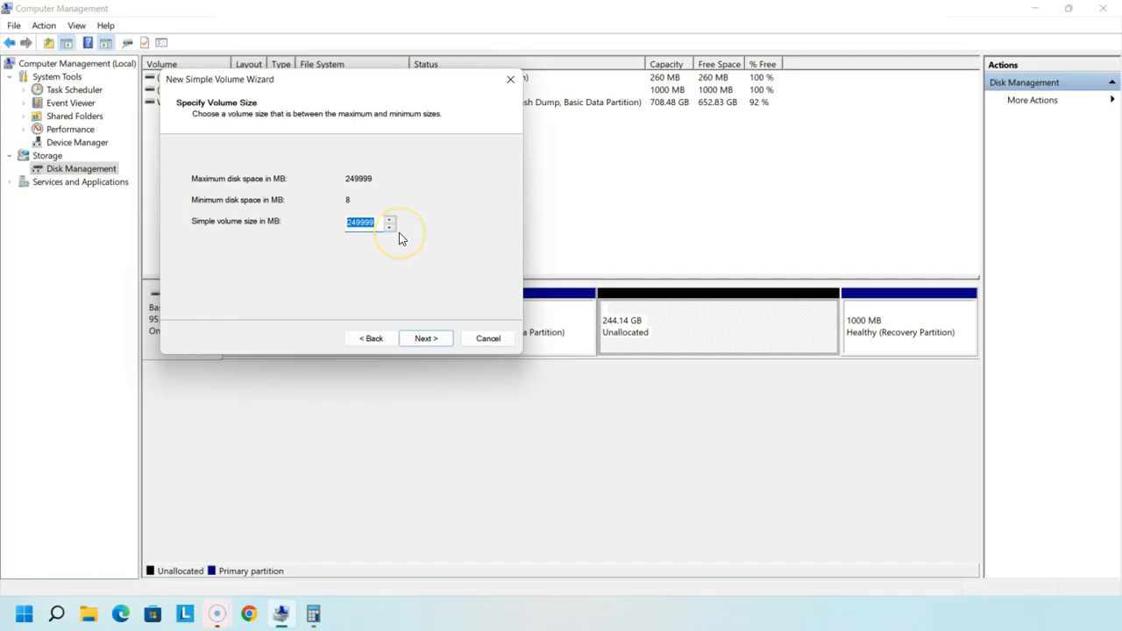
{"action": "left_click", "coordinate": [481, 339]}
Shrink the Windows-SSD (C:) volume by a further 249999 MB.
{"action": "right_click", "coordinate": [528, 341]}
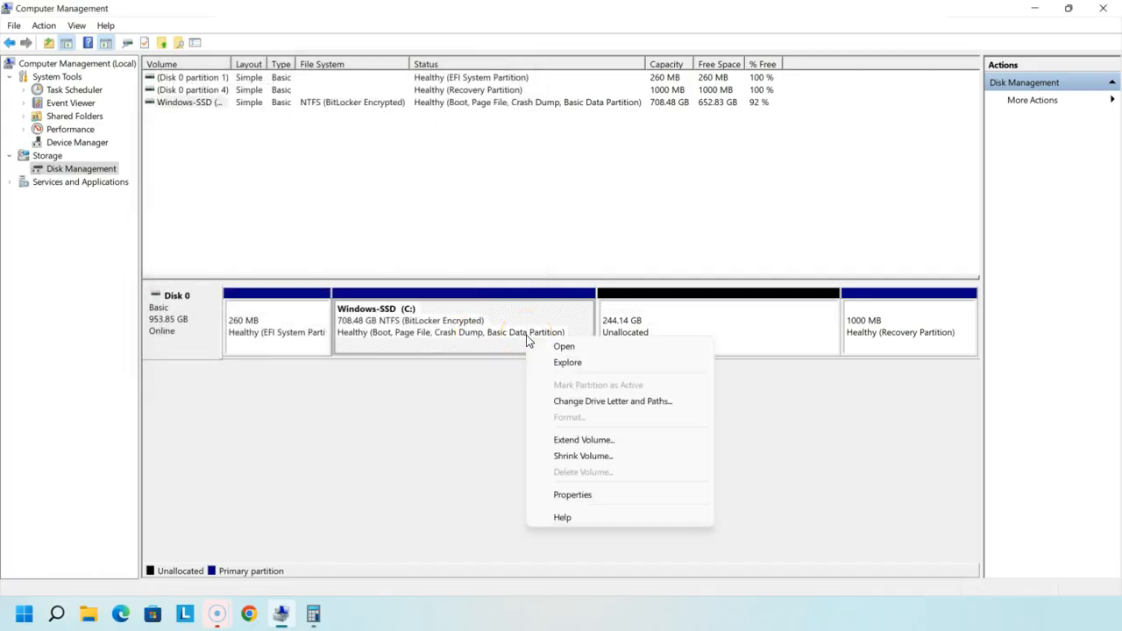
{"action": "left_click", "coordinate": [583, 456]}
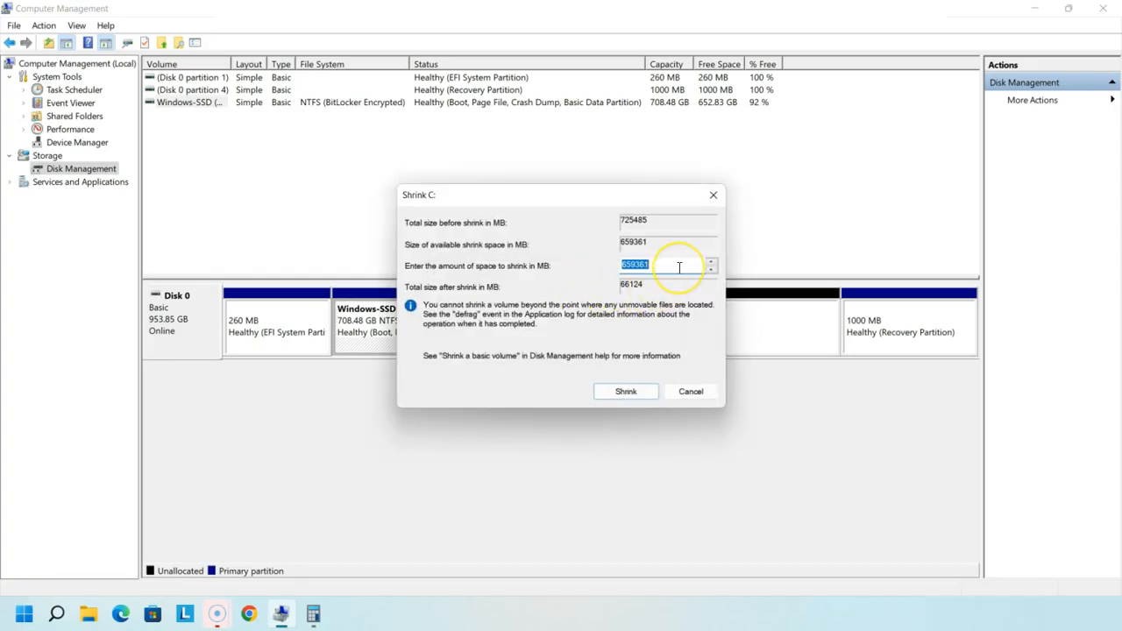
{"action": "type", "text": "249999"}
{"action": "double_click", "coordinate": [637, 260]}
{"action": "left_click", "coordinate": [662, 263]}
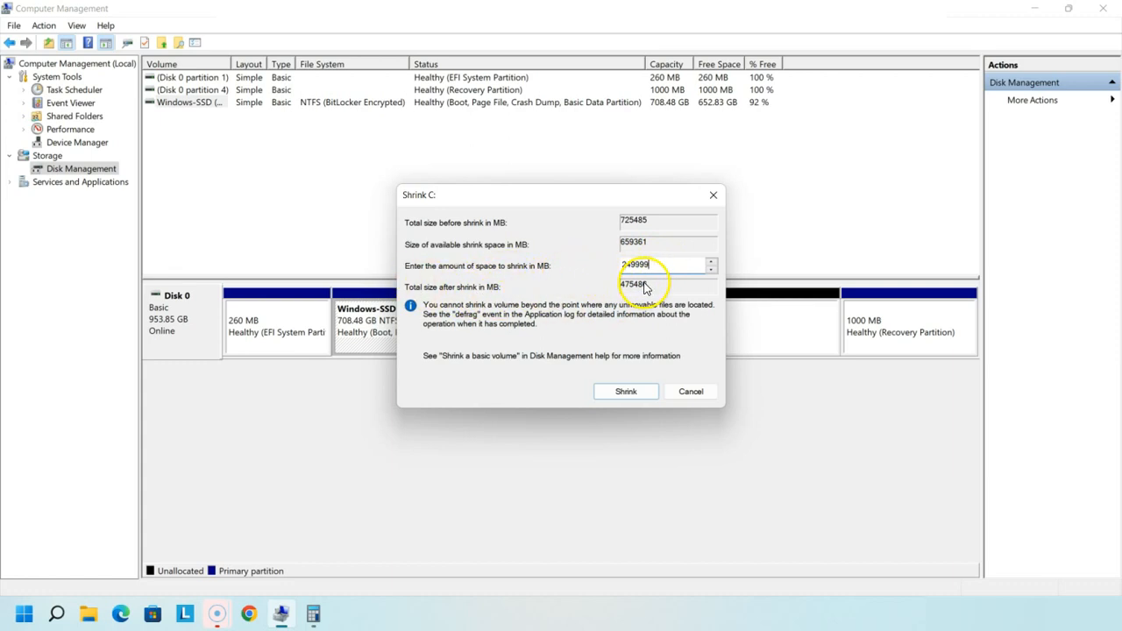
{"action": "left_click", "coordinate": [646, 391]}
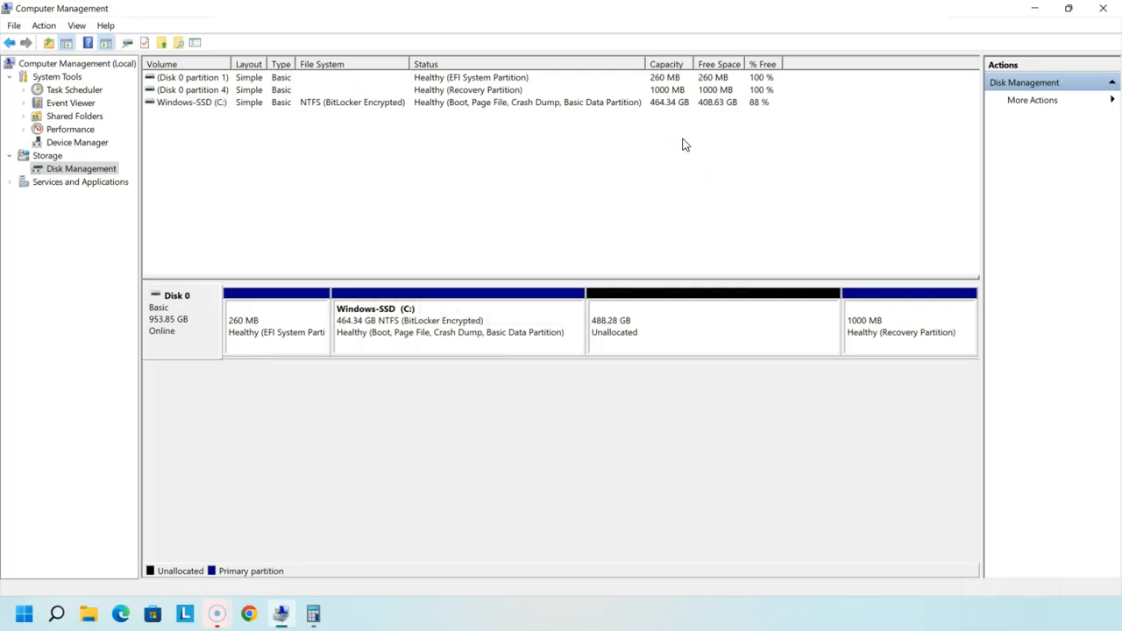
Start Shrink Volume again on the Windows-SSD (C:) partition, beside the unallocated space on Disk 0.
{"action": "left_click", "coordinate": [622, 316]}
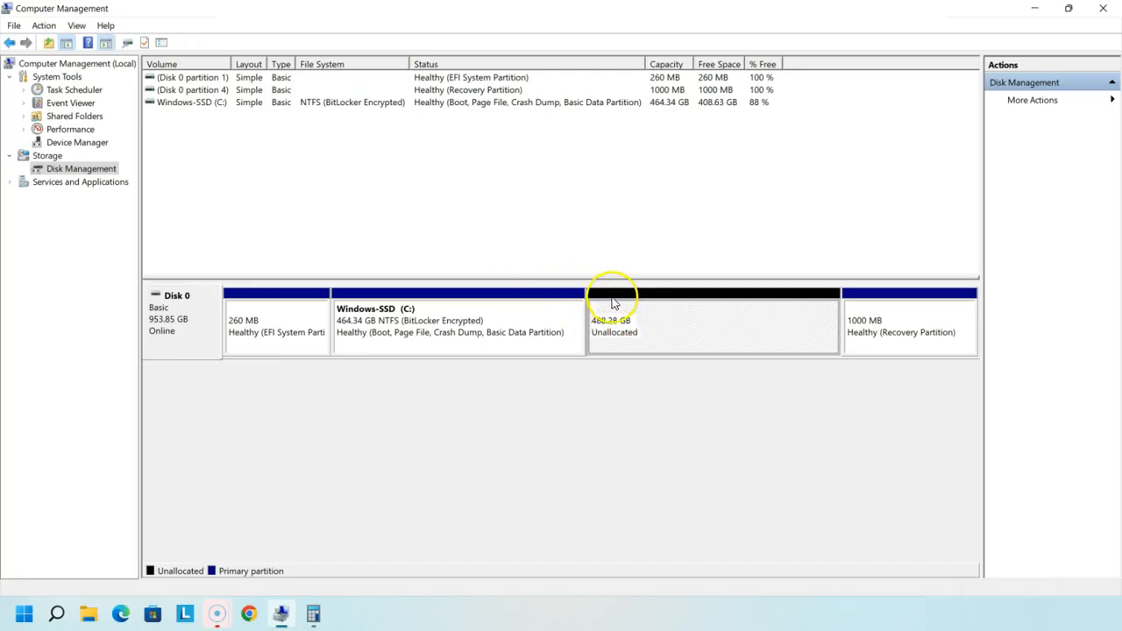
{"action": "right_click", "coordinate": [515, 325]}
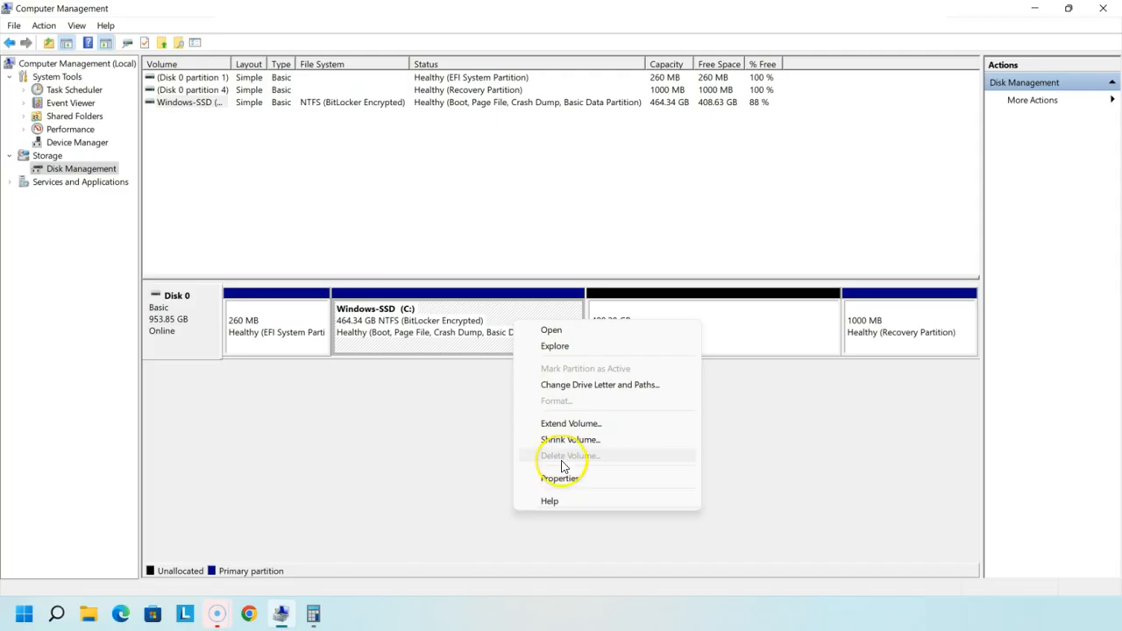
{"action": "left_click", "coordinate": [587, 445]}
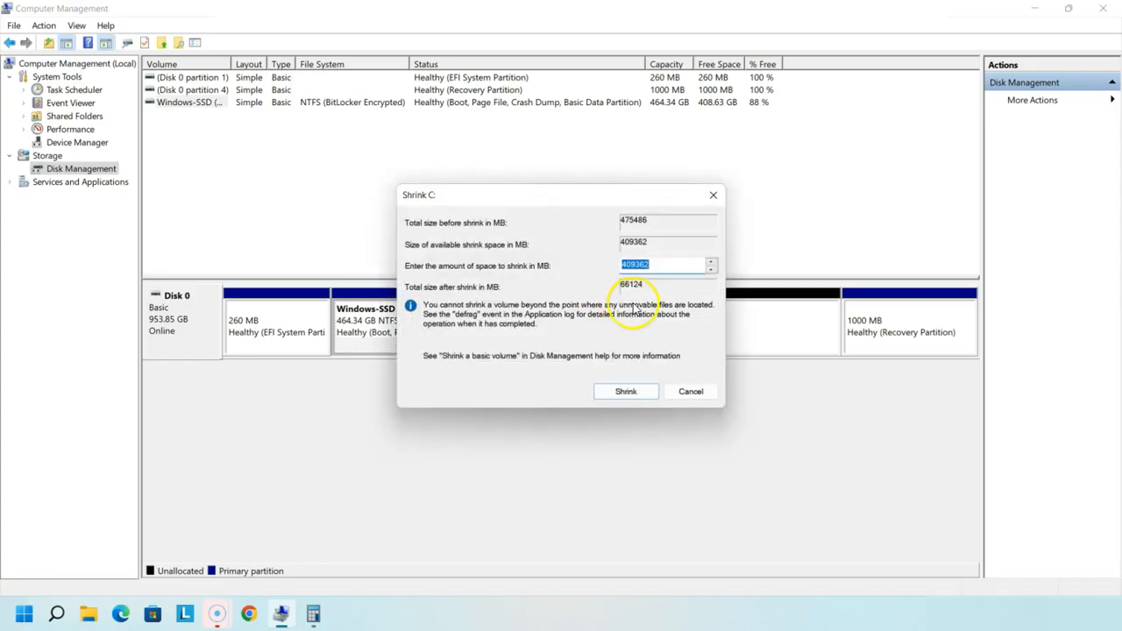
{"action": "left_click", "coordinate": [654, 265]}
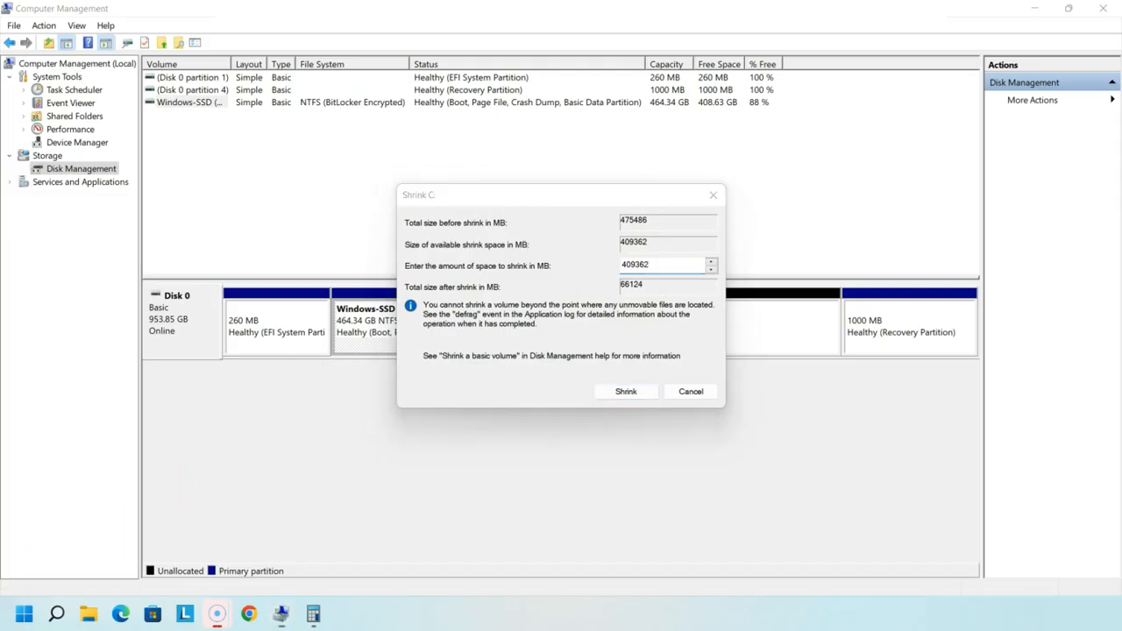
Try 709362 MB as the amount of space to shrink on C:.
{"action": "left_click", "coordinate": [632, 264]}
{"action": "right_click", "coordinate": [636, 264]}
{"action": "left_click", "coordinate": [635, 264]}
{"action": "left_click", "coordinate": [624, 265]}
{"action": "key", "text": "BackSpace"}
{"action": "type", "text": "7"}
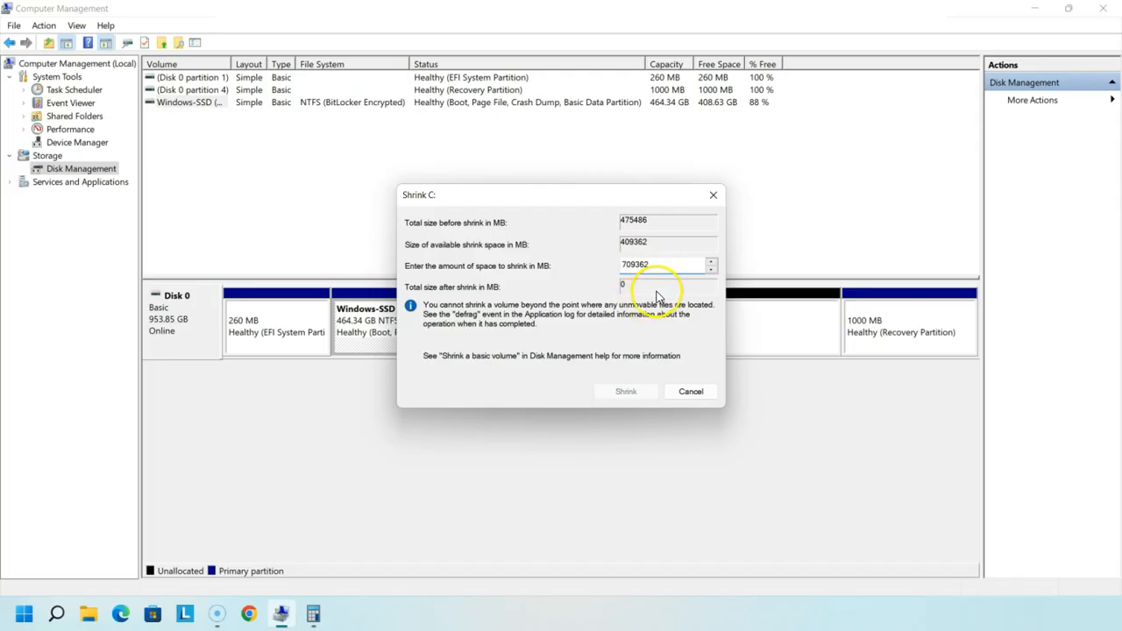
Change the amount of space to shrink to 209362 MB and shrink the C: volume.
{"action": "left_click", "coordinate": [625, 267]}
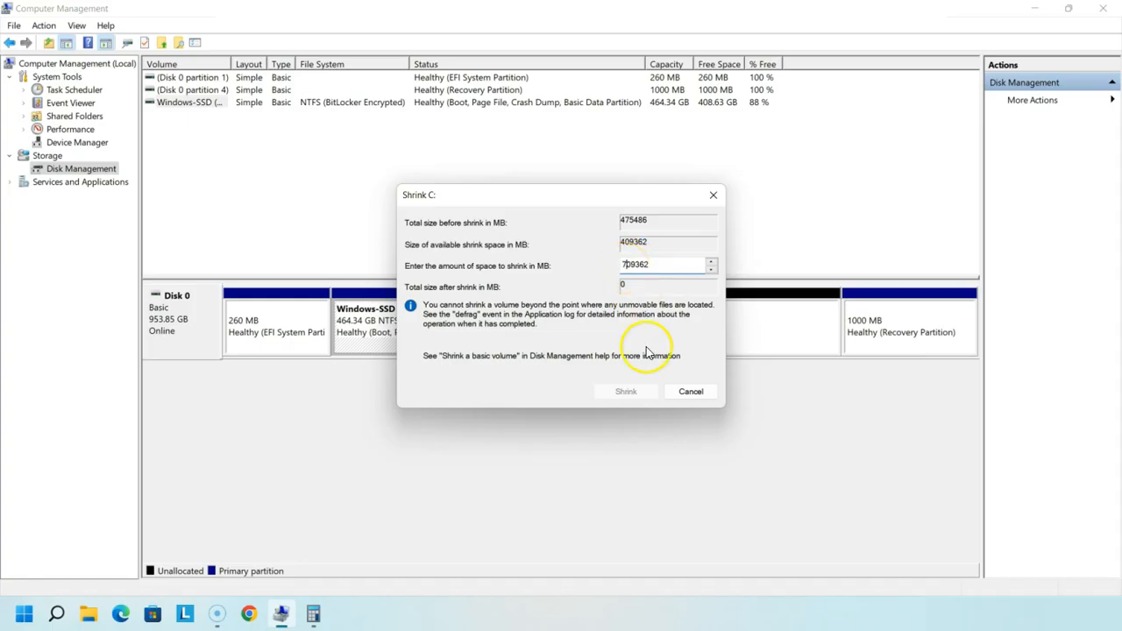
{"action": "key", "text": "BackSpace"}
{"action": "type", "text": "6"}
{"action": "key", "text": "BackSpace"}
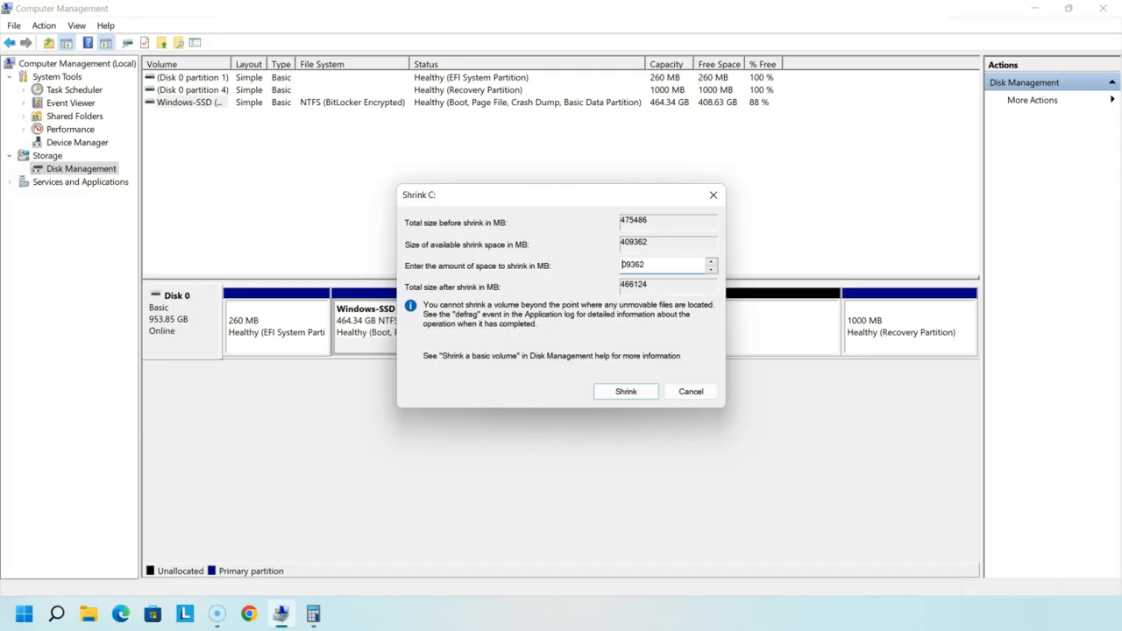
{"action": "type", "text": "2"}
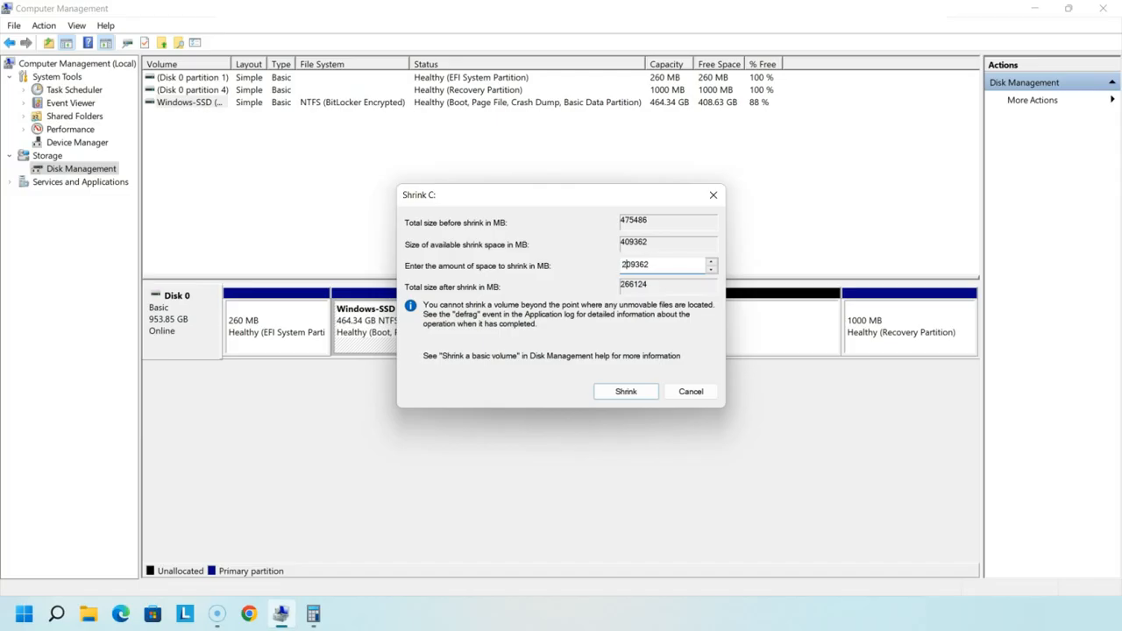
{"action": "left_click", "coordinate": [625, 393]}
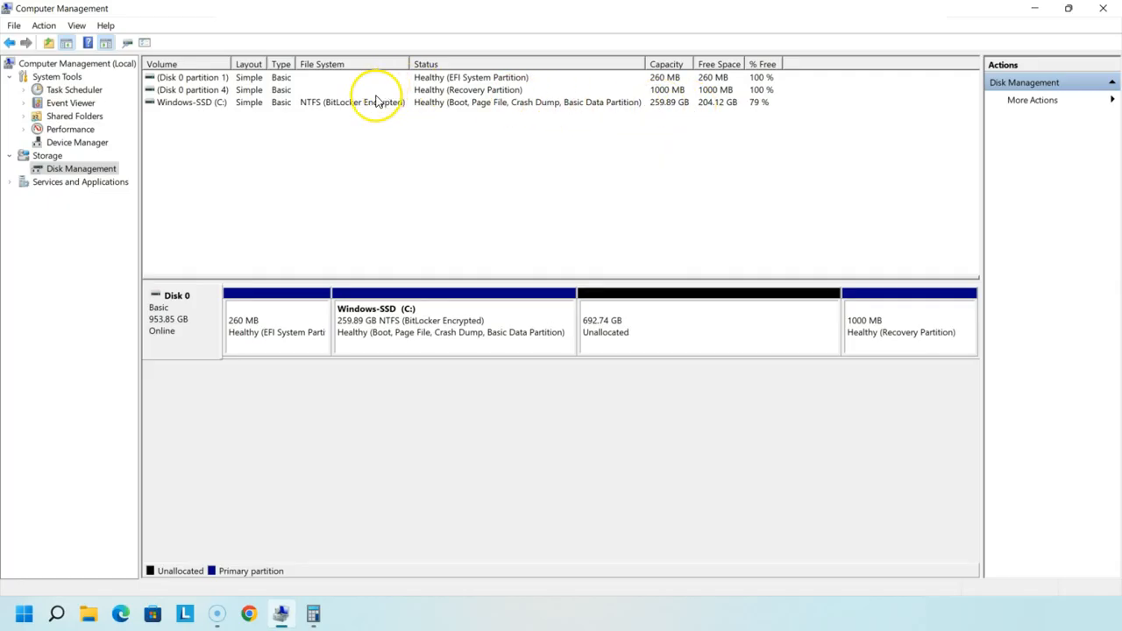
{"action": "right_click", "coordinate": [537, 349]}
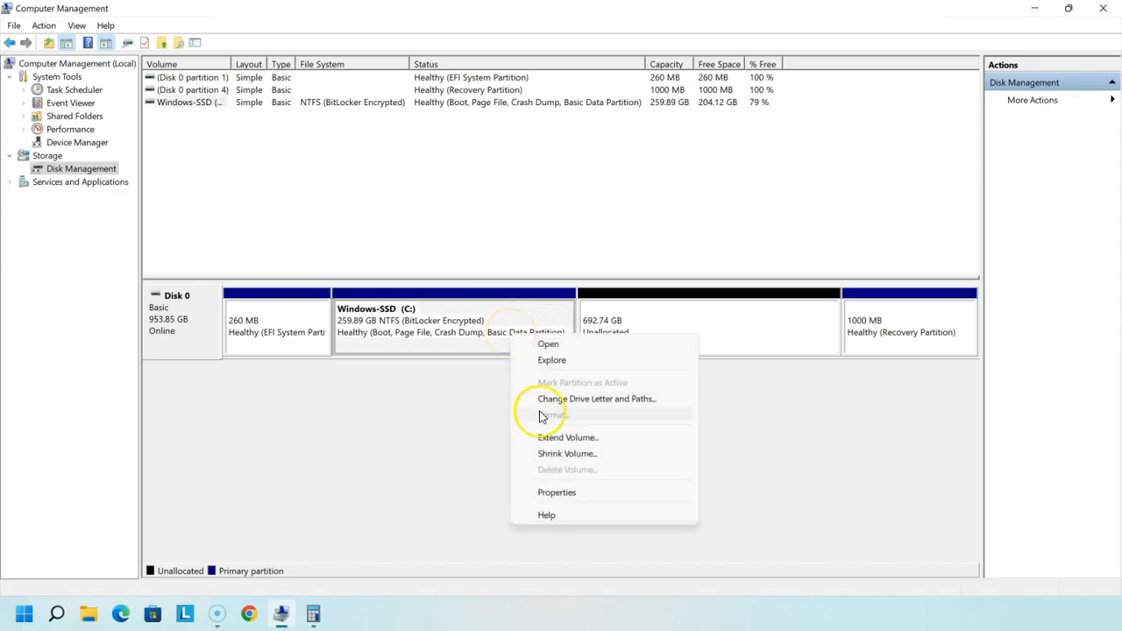
{"action": "left_click", "coordinate": [554, 455]}
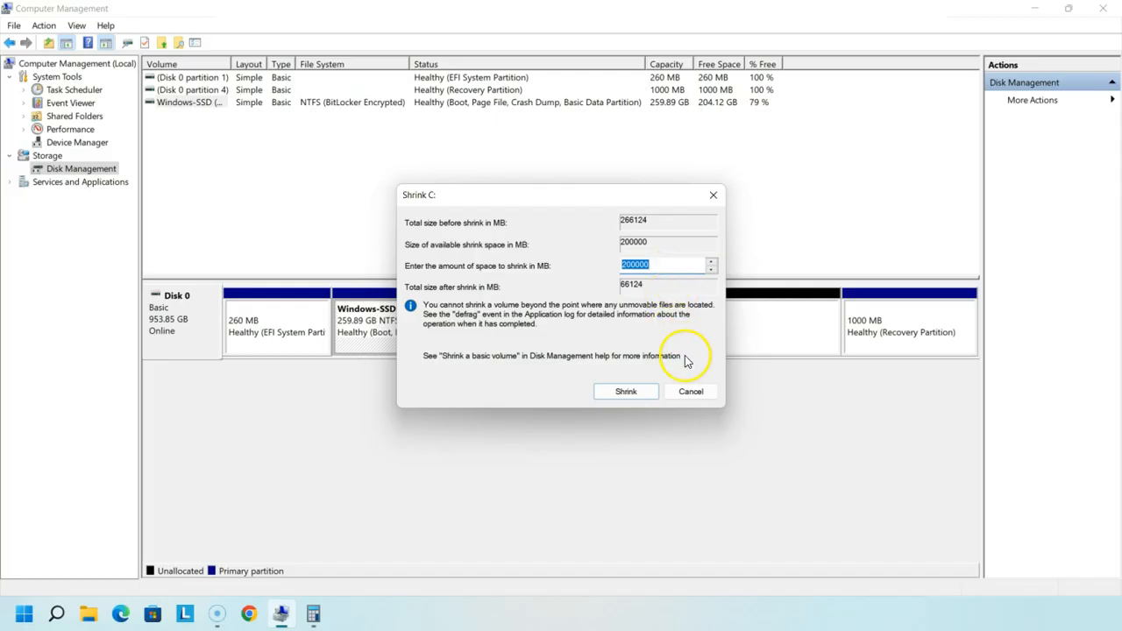
{"action": "left_click", "coordinate": [689, 394]}
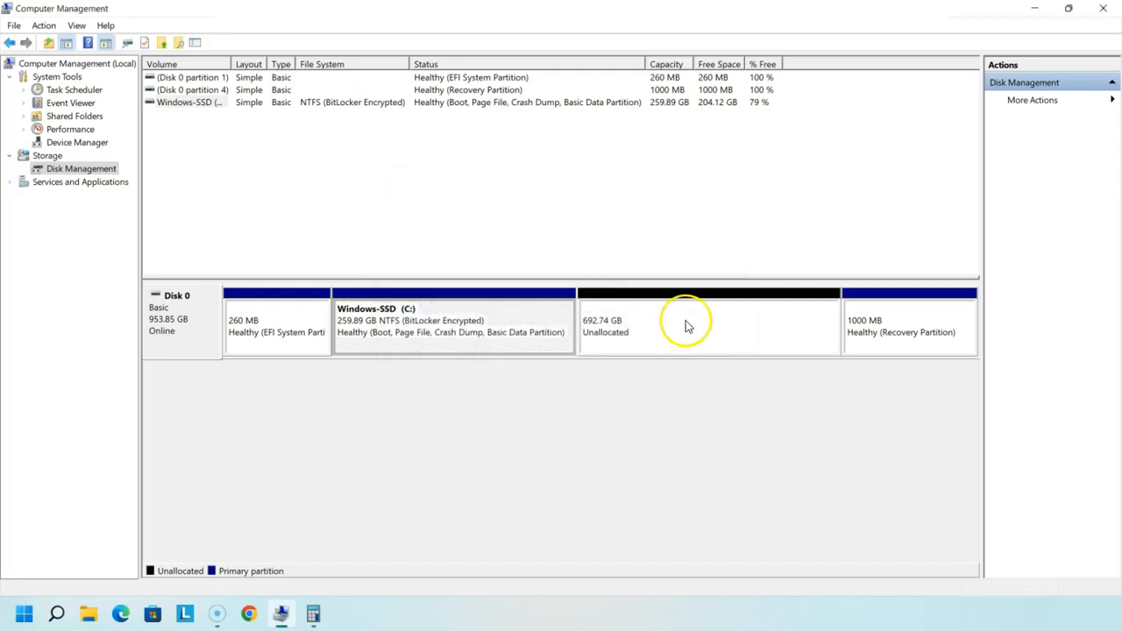
{"action": "right_click", "coordinate": [687, 326]}
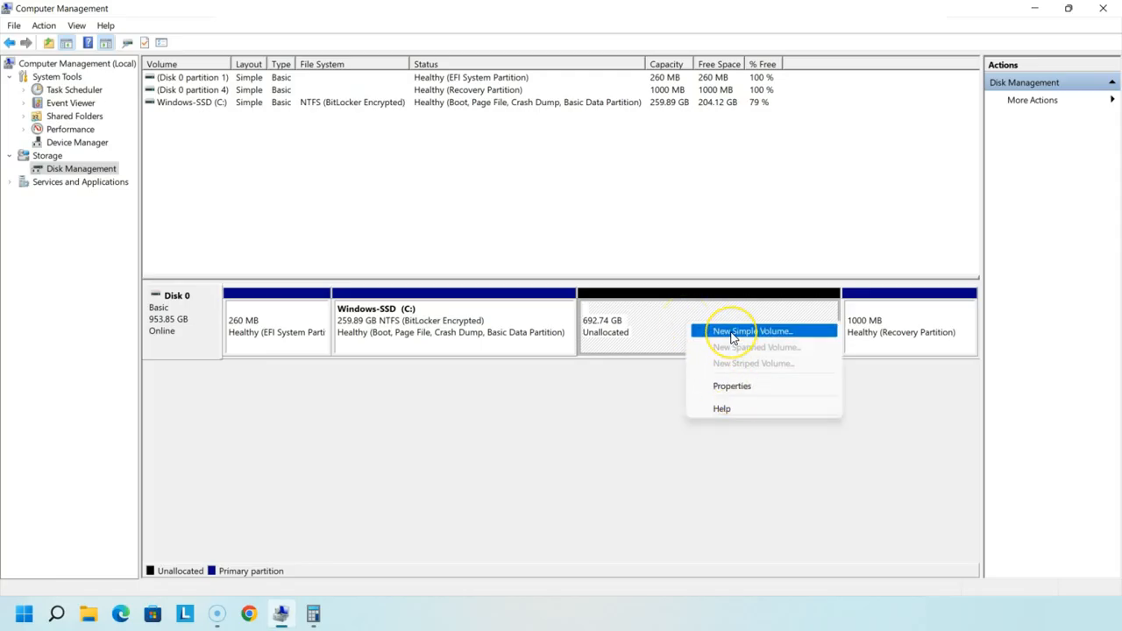
{"action": "left_click", "coordinate": [733, 332]}
{"action": "left_click", "coordinate": [489, 338]}
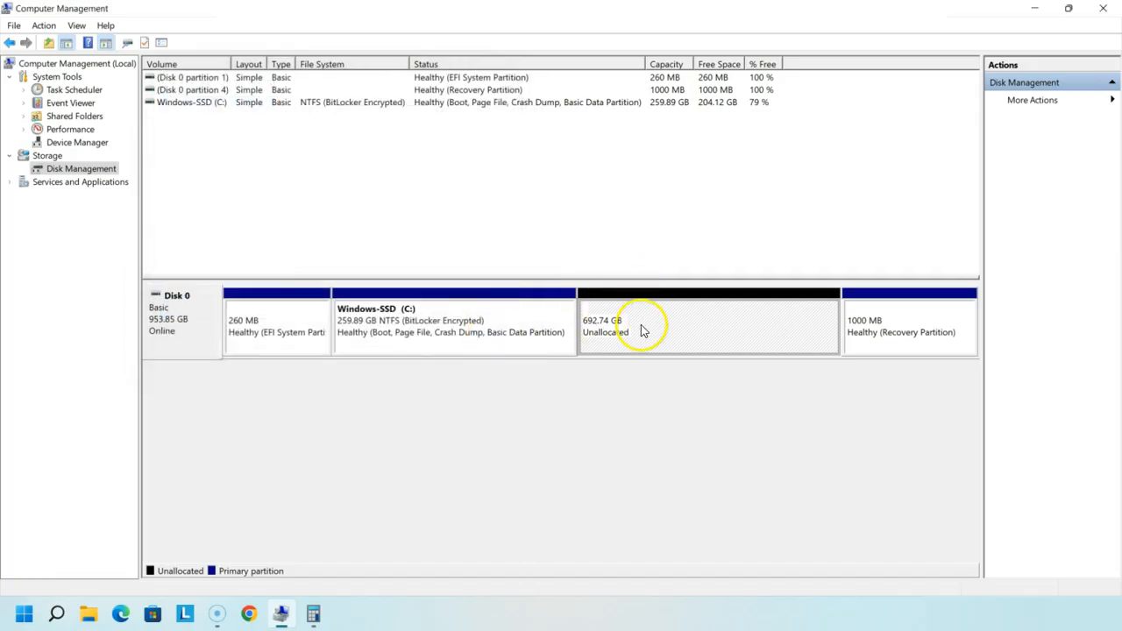
Create a 309360 MB simple volume in the unallocated space, with drive letter D, quick-formatted as NTFS with the label New Volume.
{"action": "right_click", "coordinate": [646, 342]}
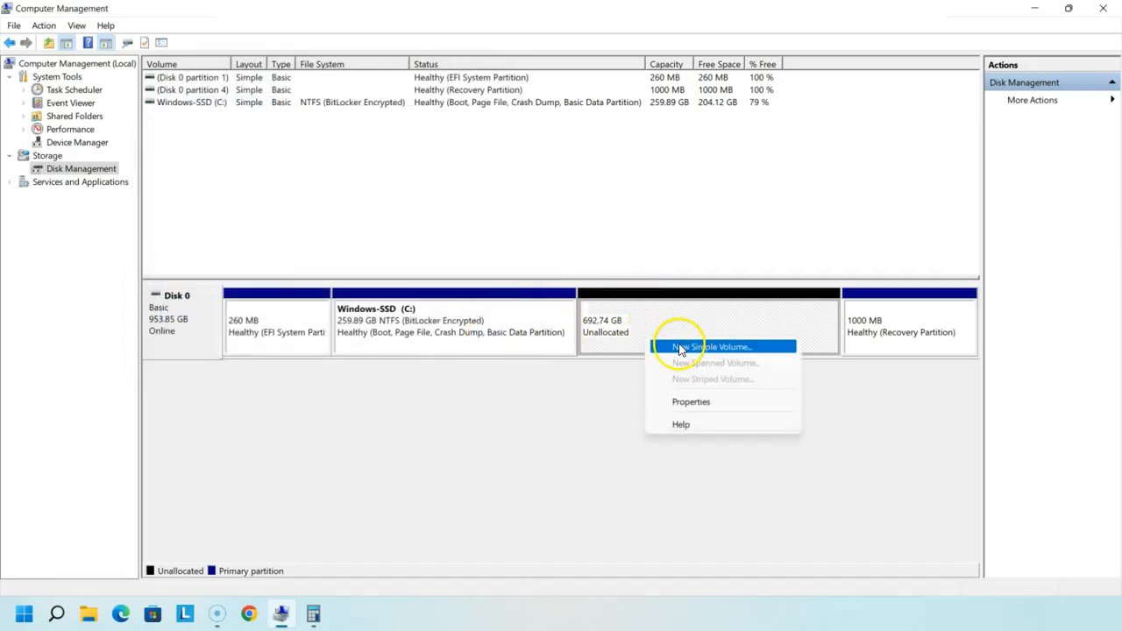
{"action": "left_click", "coordinate": [711, 347]}
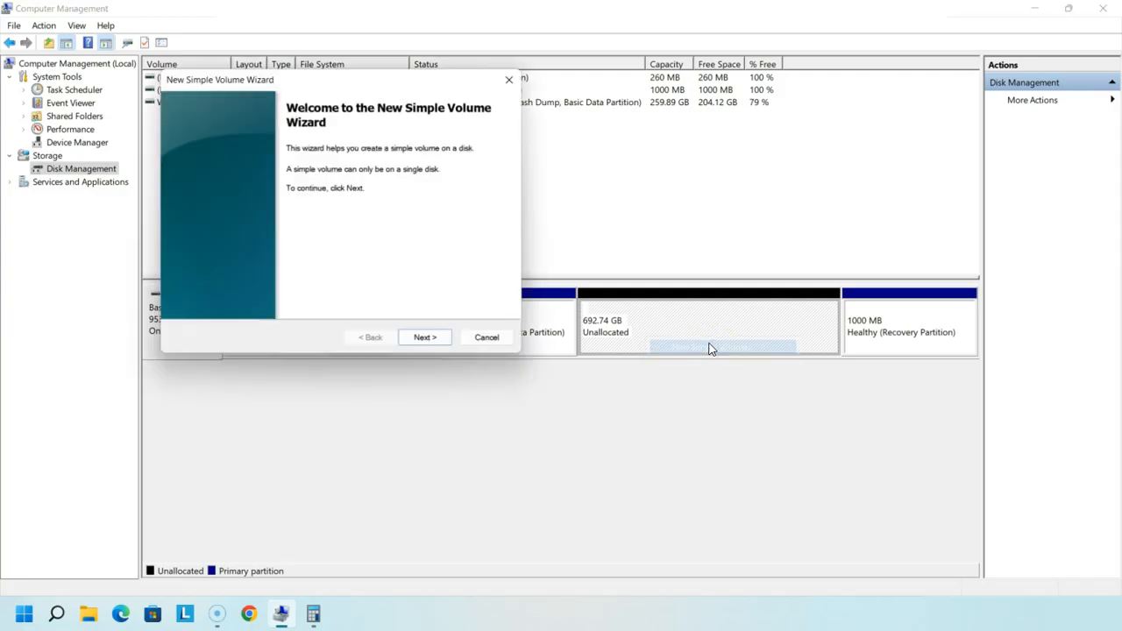
{"action": "left_click", "coordinate": [427, 339]}
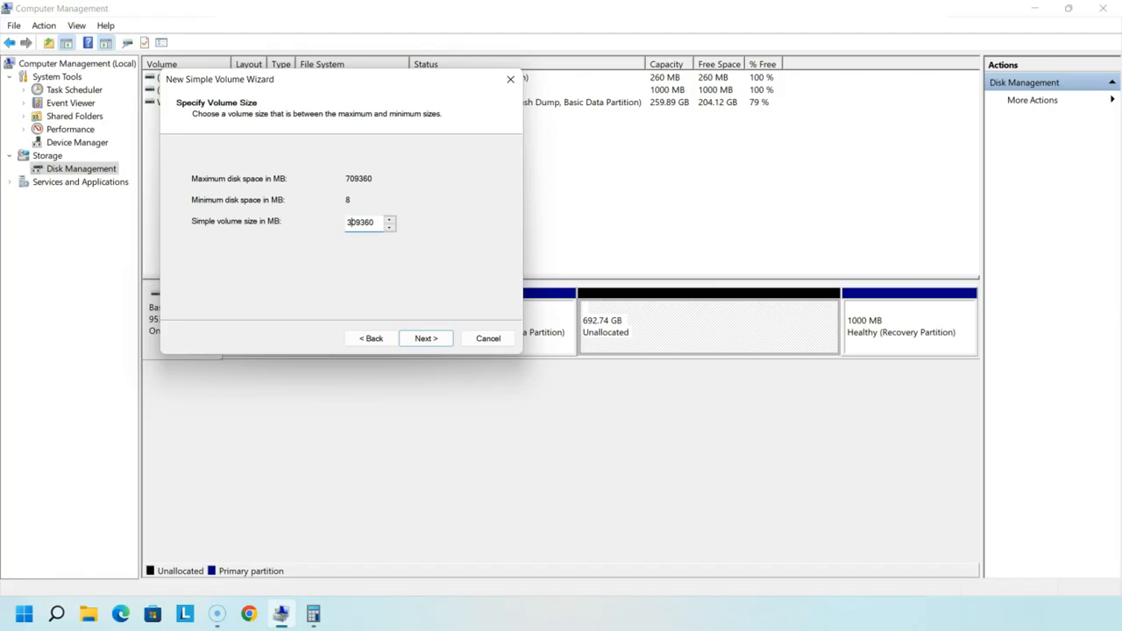
{"action": "left_click", "coordinate": [427, 339]}
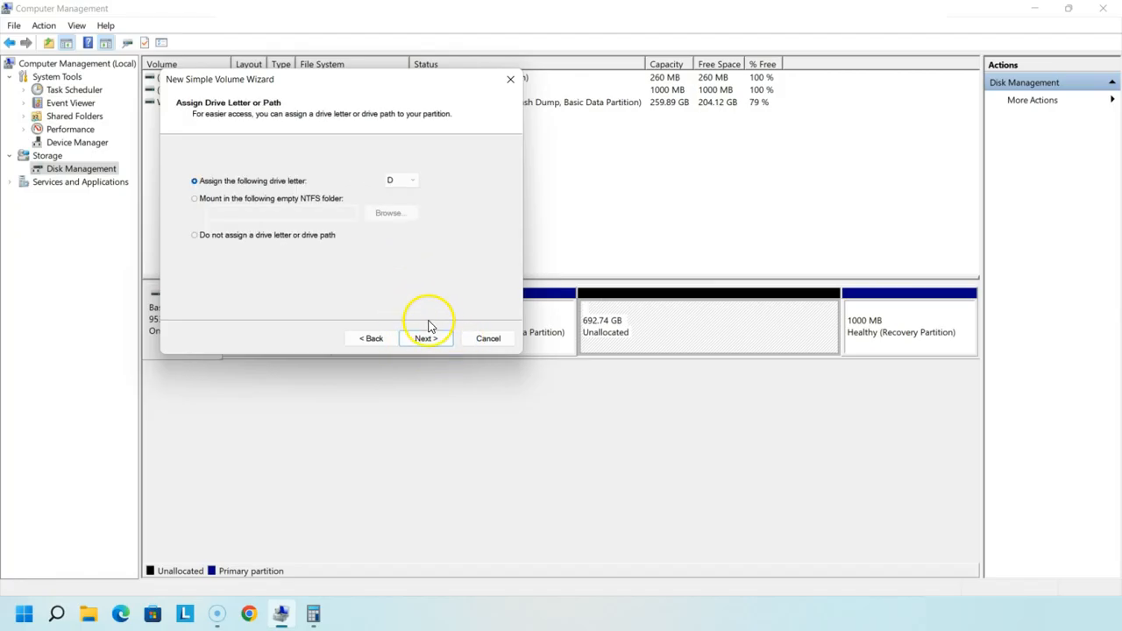
{"action": "left_click", "coordinate": [429, 341]}
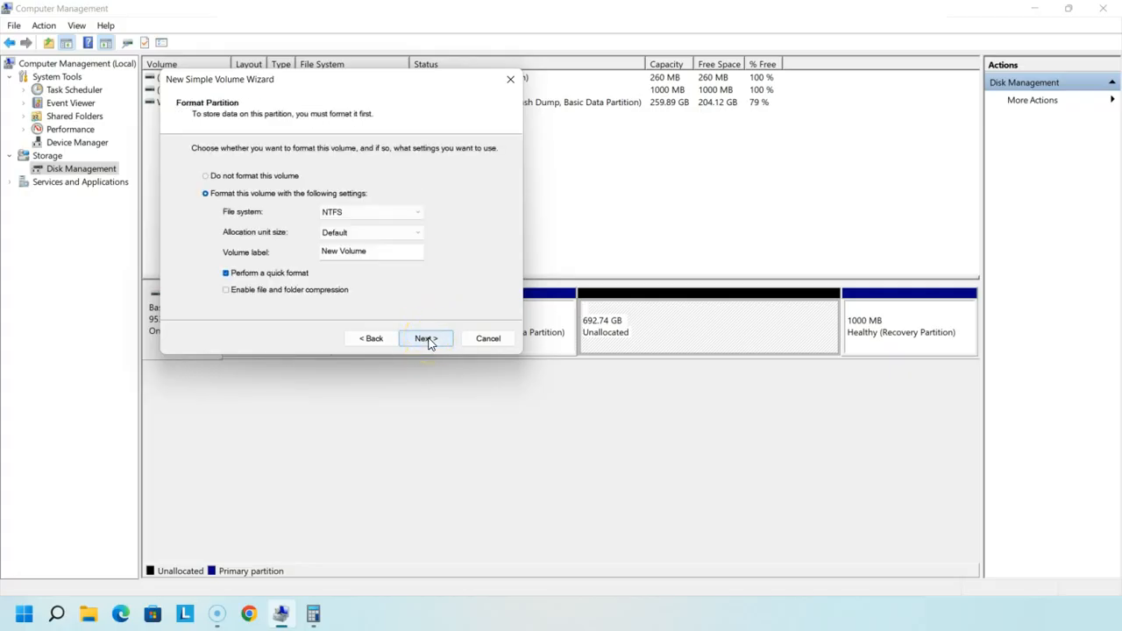
{"action": "left_click", "coordinate": [429, 340]}
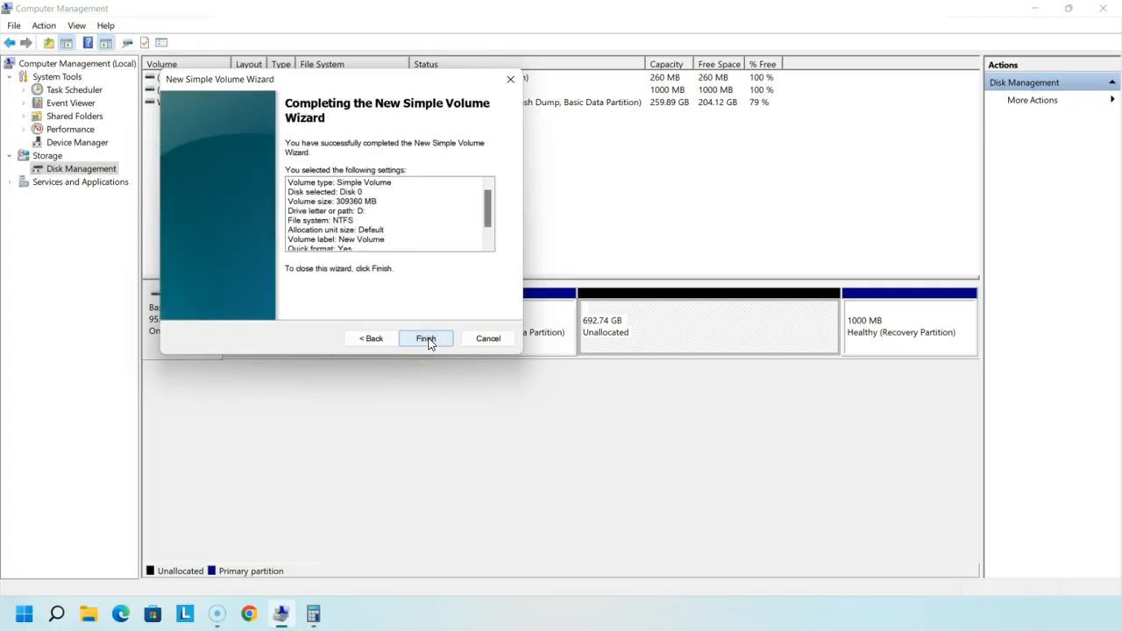
{"action": "left_click", "coordinate": [435, 341]}
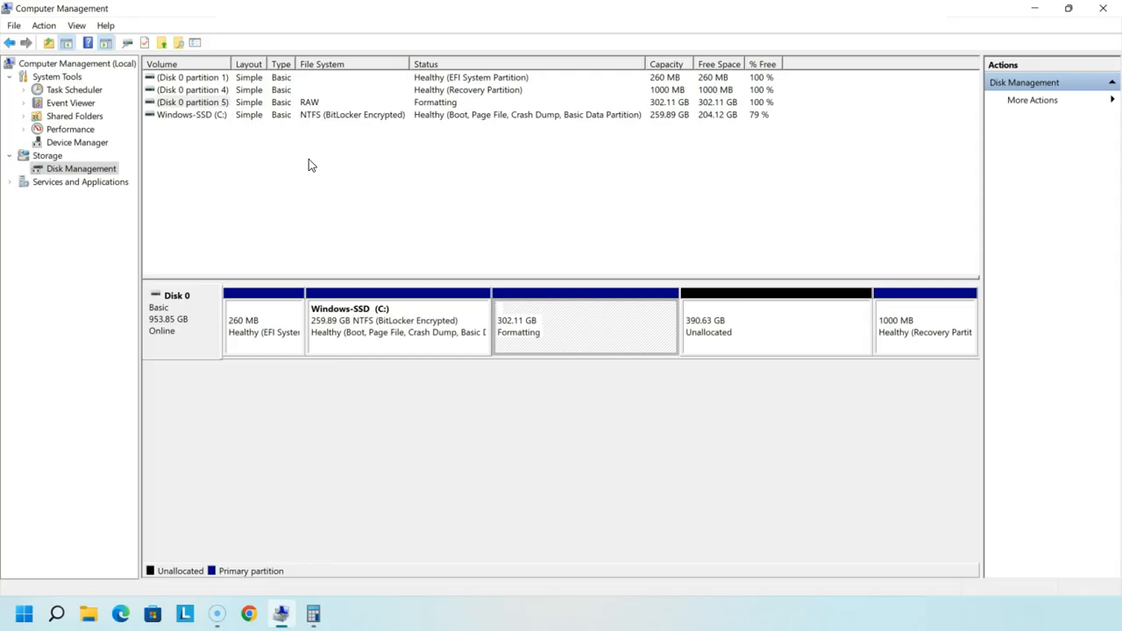
Create a 400000 MB NTFS simple volume with drive letter E from the remaining unallocated space, dismissing the AutoPlay notifications.
{"action": "right_click", "coordinate": [735, 322]}
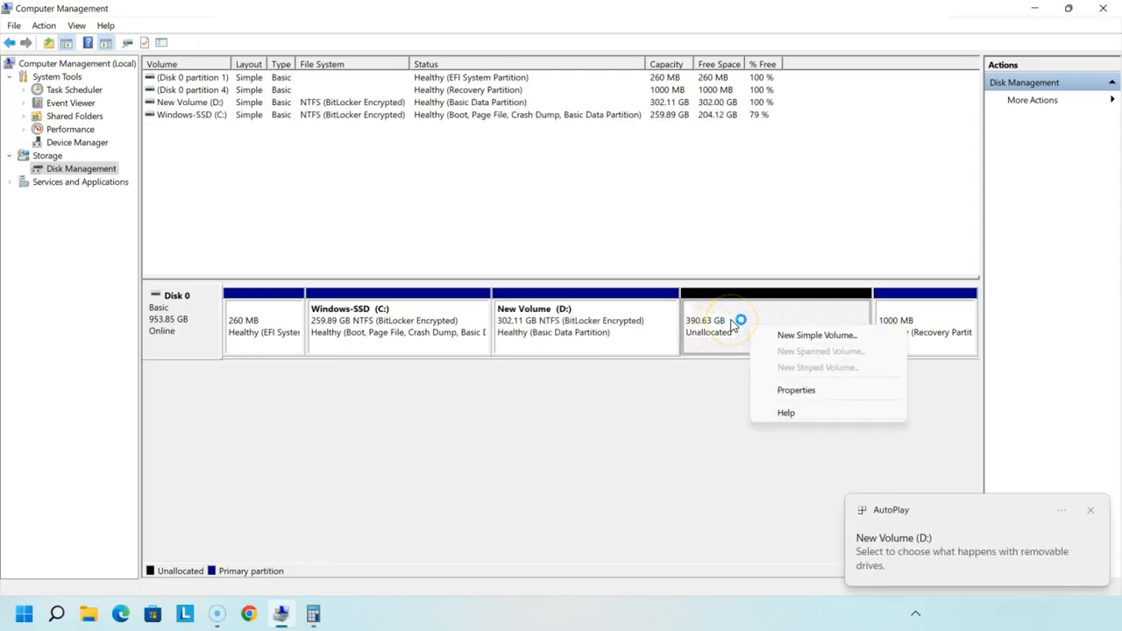
{"action": "left_click", "coordinate": [1093, 514]}
{"action": "right_click", "coordinate": [780, 340]}
{"action": "left_click", "coordinate": [824, 346]}
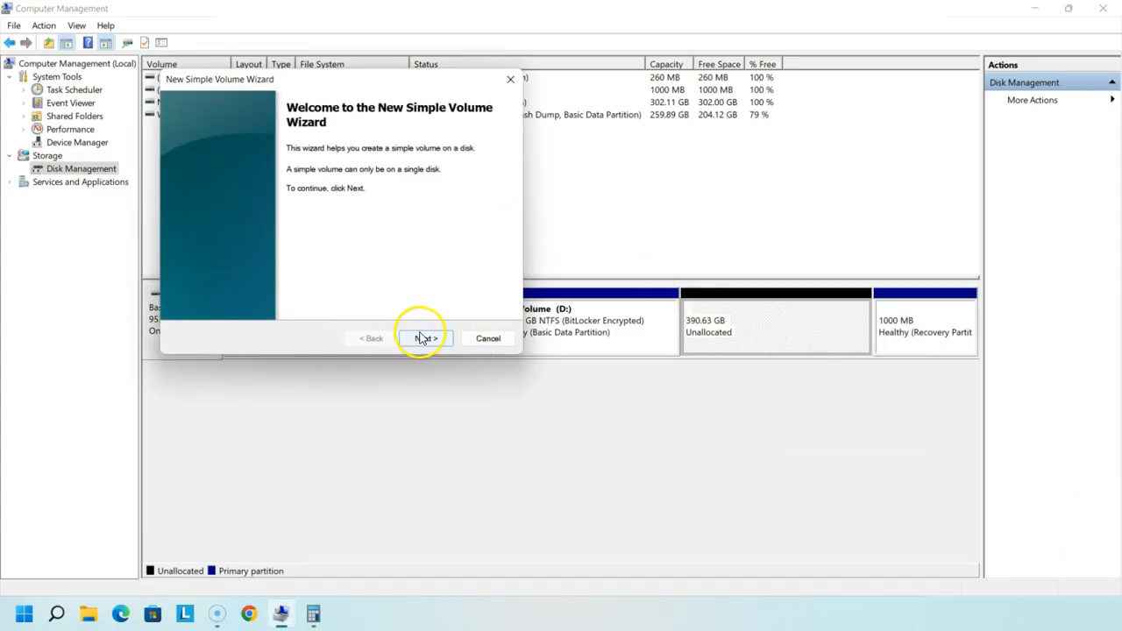
{"action": "left_click", "coordinate": [422, 339]}
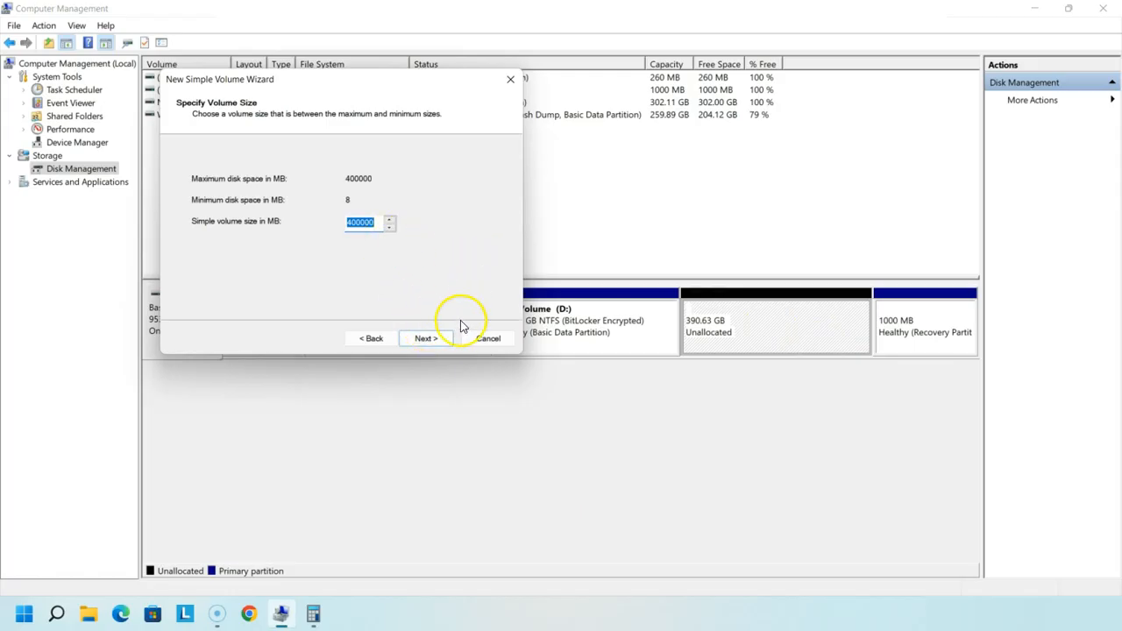
{"action": "left_click", "coordinate": [423, 340]}
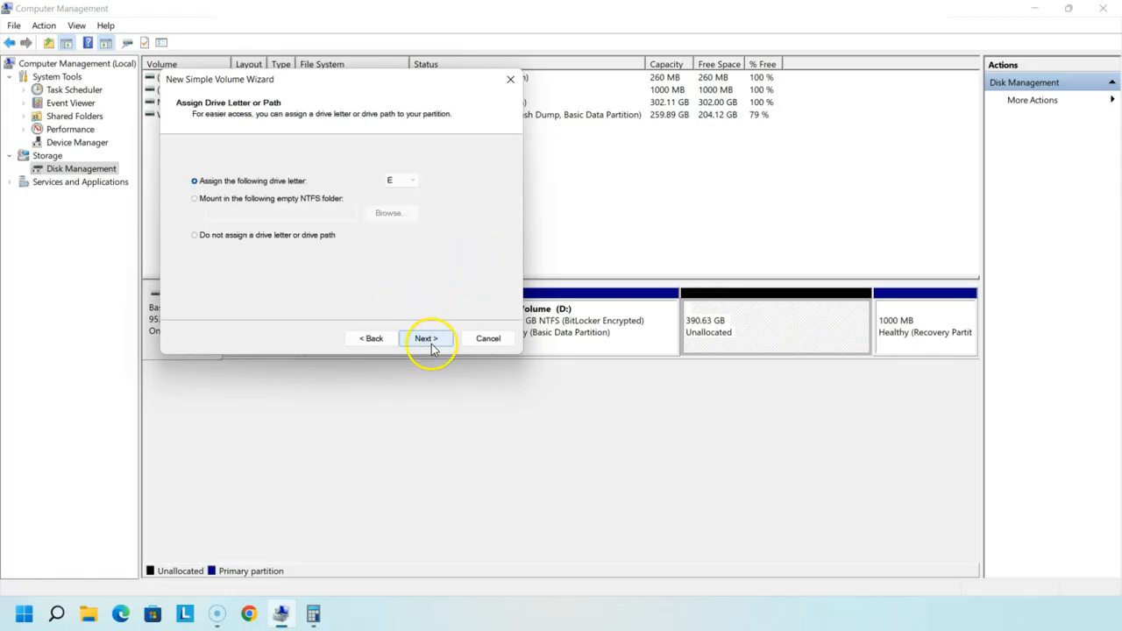
{"action": "left_click", "coordinate": [430, 344]}
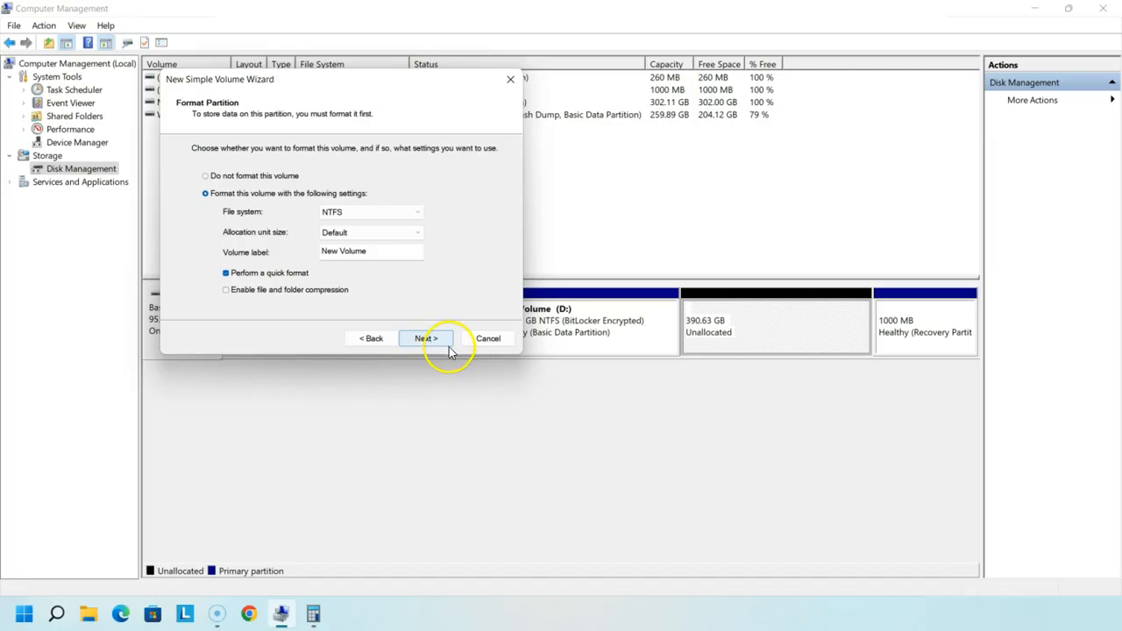
{"action": "left_click", "coordinate": [436, 344]}
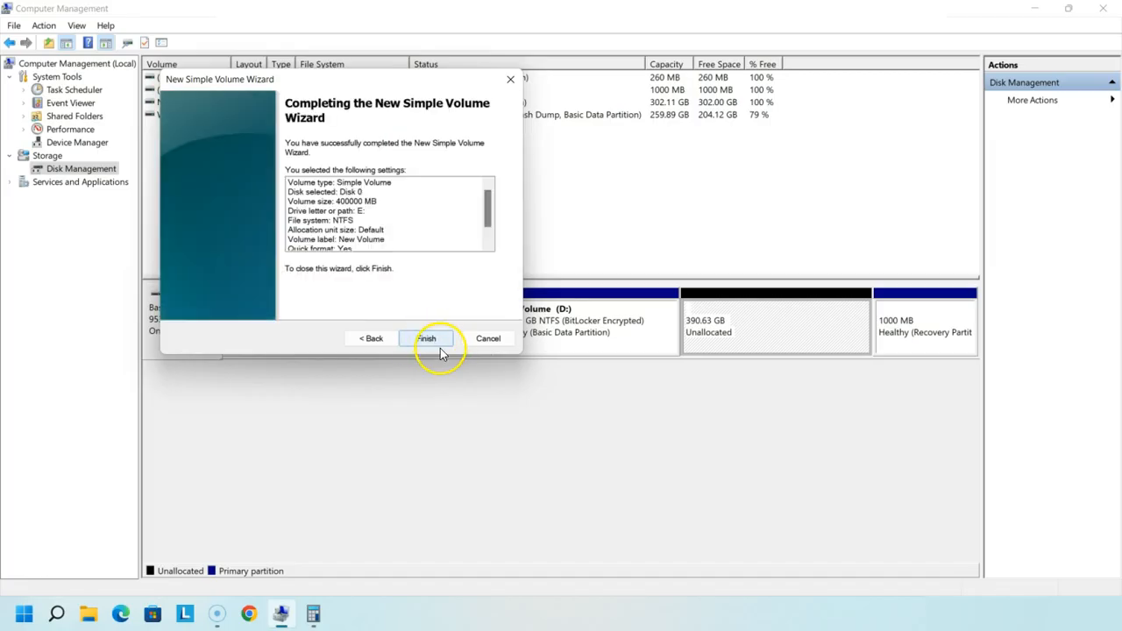
{"action": "left_click", "coordinate": [441, 349]}
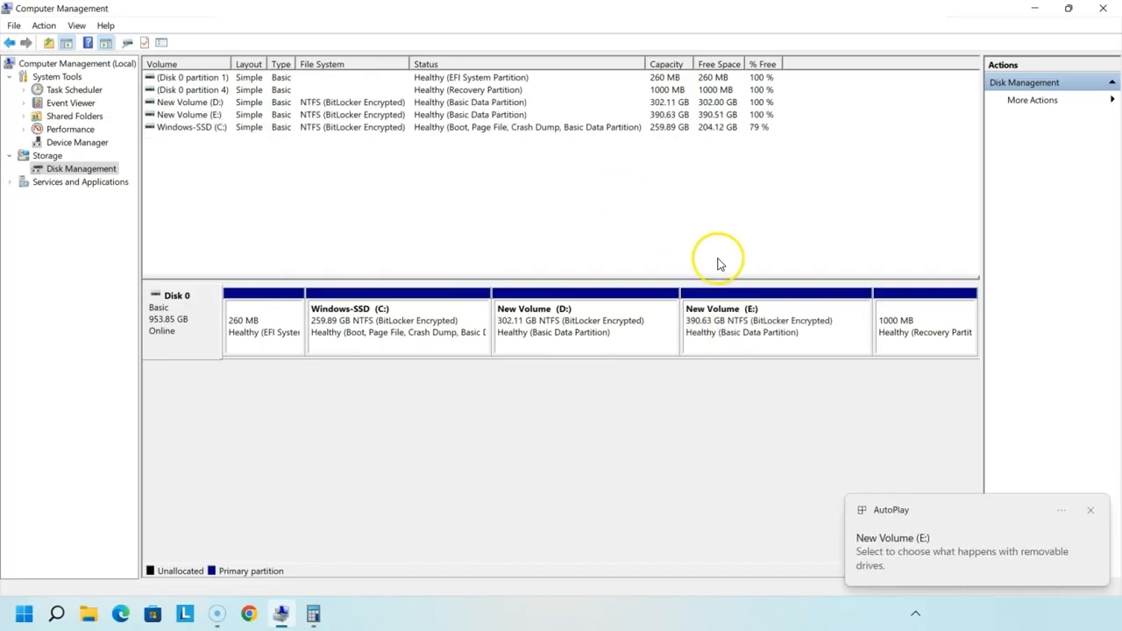
{"action": "left_click", "coordinate": [1092, 511]}
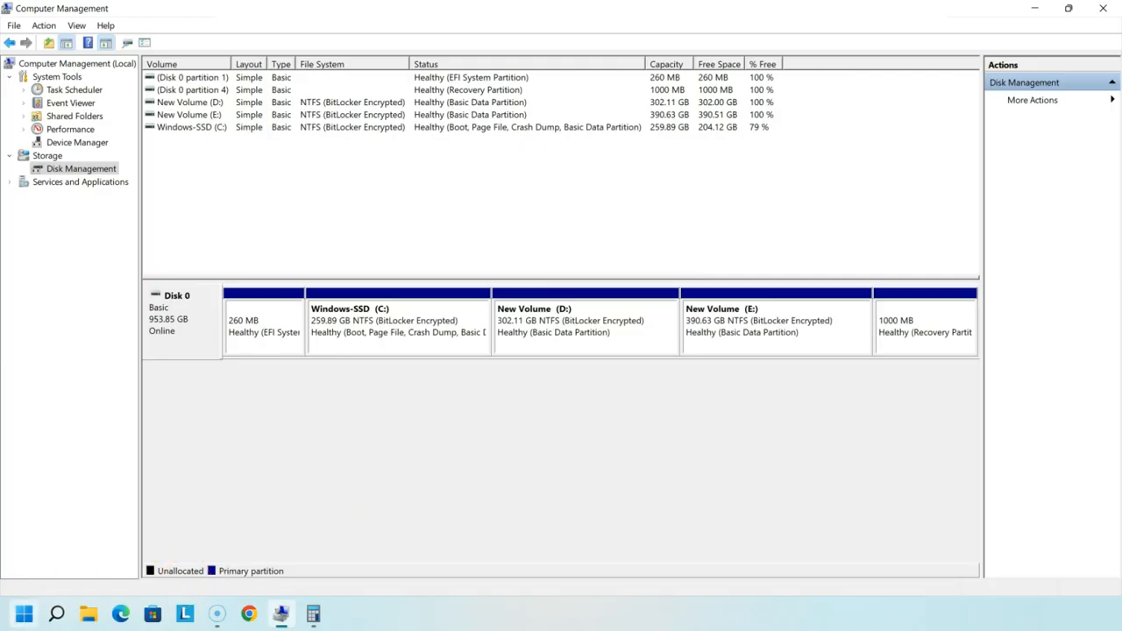
Switch to File Explorer and examine the C:, D: and E: drives listed under This PC.
{"action": "left_click", "coordinate": [88, 613]}
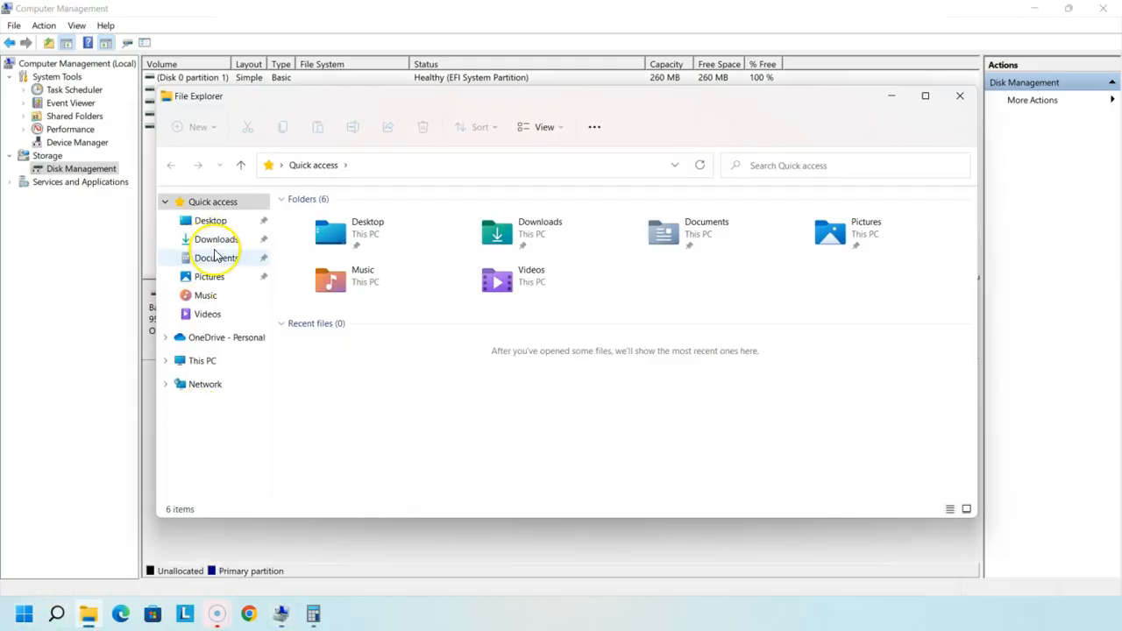
{"action": "left_click", "coordinate": [198, 363]}
{"action": "left_click", "coordinate": [701, 364]}
{"action": "left_click", "coordinate": [400, 325]}
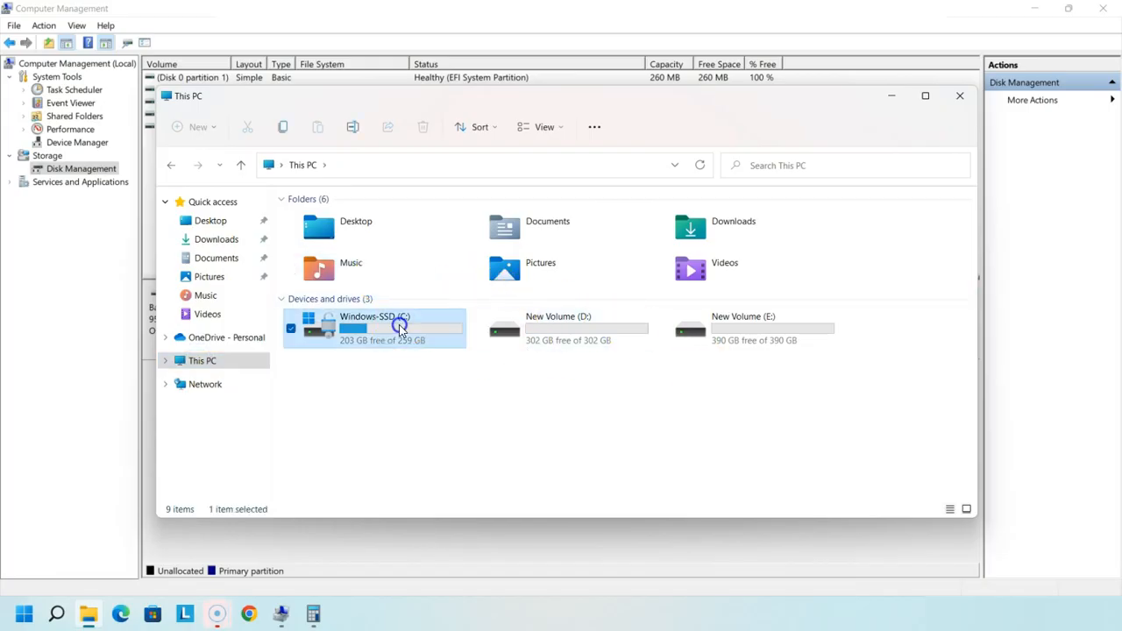
{"action": "left_click", "coordinate": [566, 347]}
{"action": "left_click", "coordinate": [723, 341]}
{"action": "left_click", "coordinate": [566, 341]}
Check the contents of the New Volume (D:) and New Volume (E:) drives, and minimize File Explorer.
{"action": "double_click", "coordinate": [565, 340]}
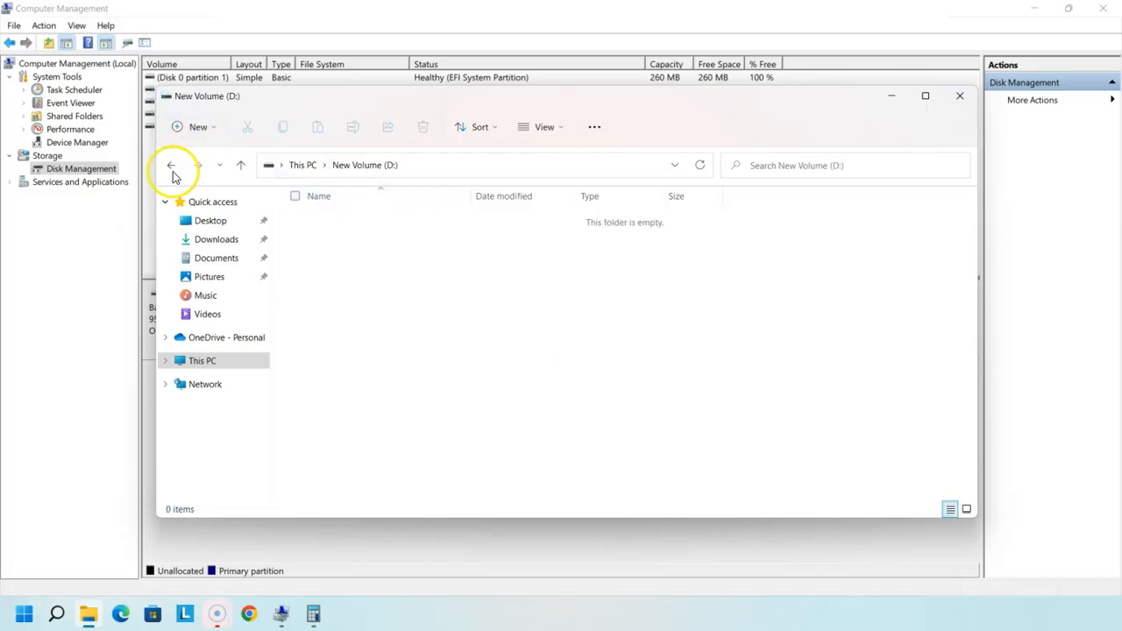
{"action": "left_click", "coordinate": [171, 165]}
{"action": "double_click", "coordinate": [756, 329]}
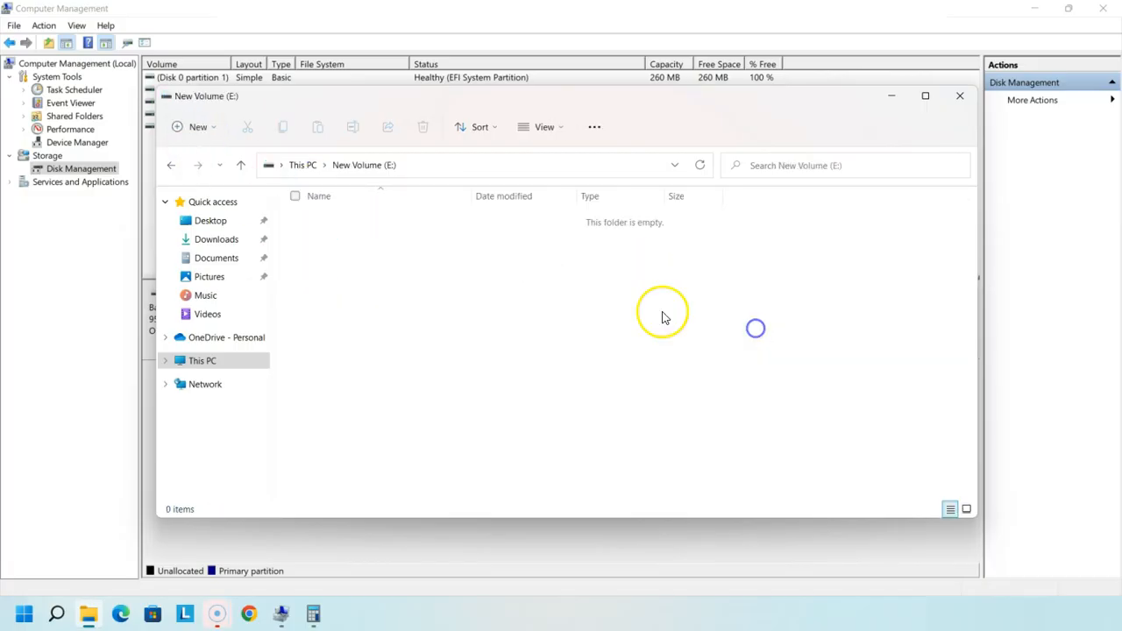
{"action": "left_click", "coordinate": [173, 165]}
{"action": "left_click", "coordinate": [759, 383]}
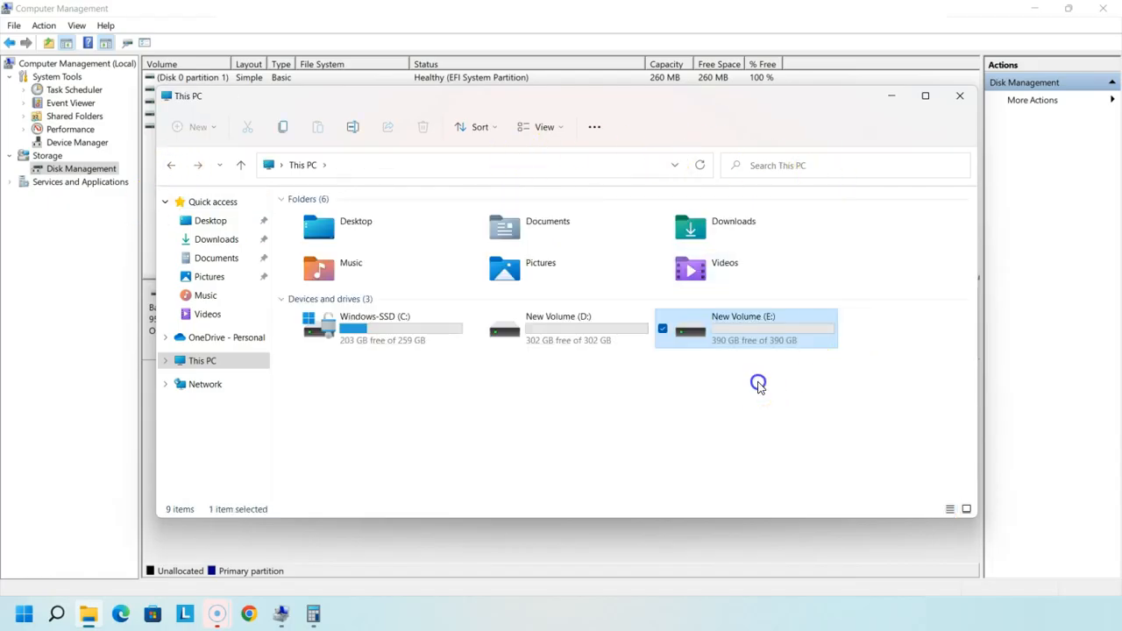
{"action": "left_click", "coordinate": [892, 96]}
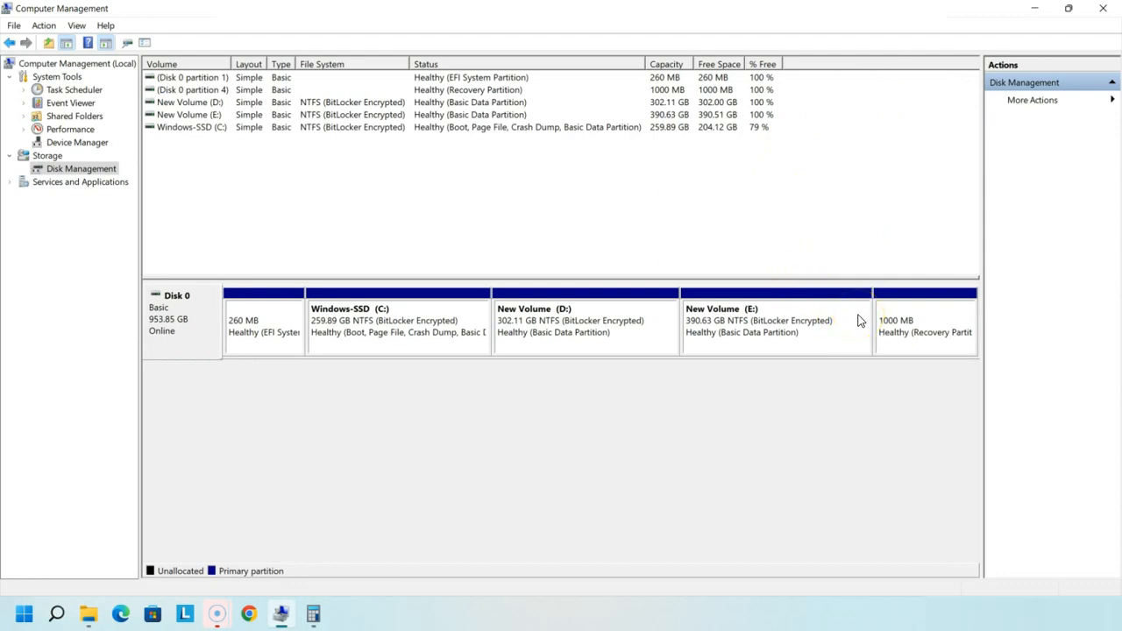
{"action": "right_click", "coordinate": [574, 313]}
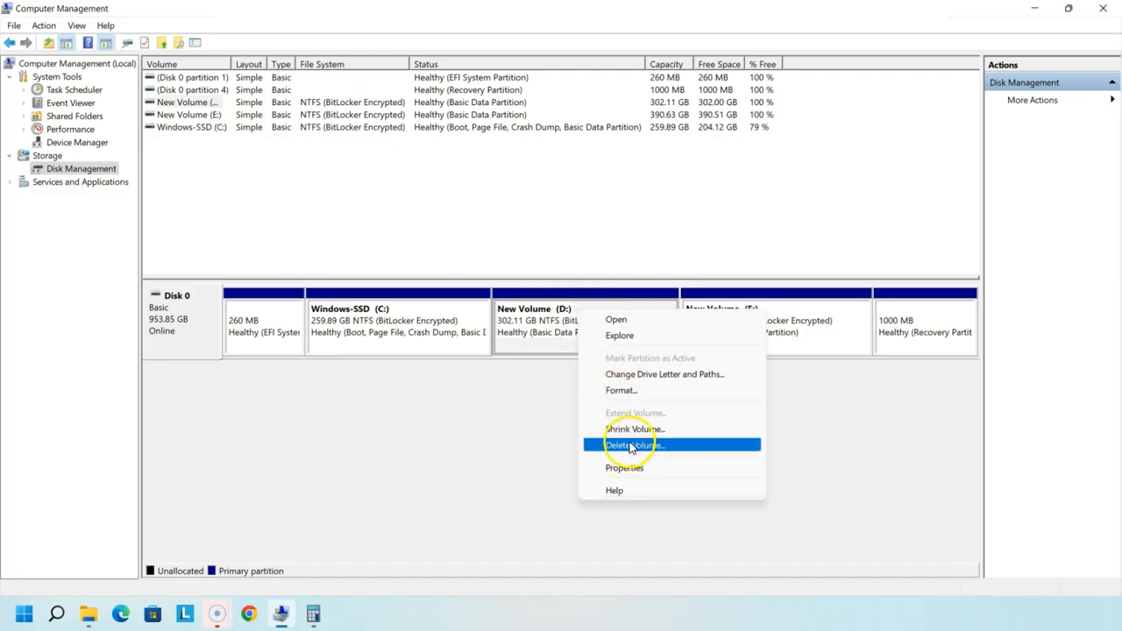
{"action": "left_click", "coordinate": [494, 386]}
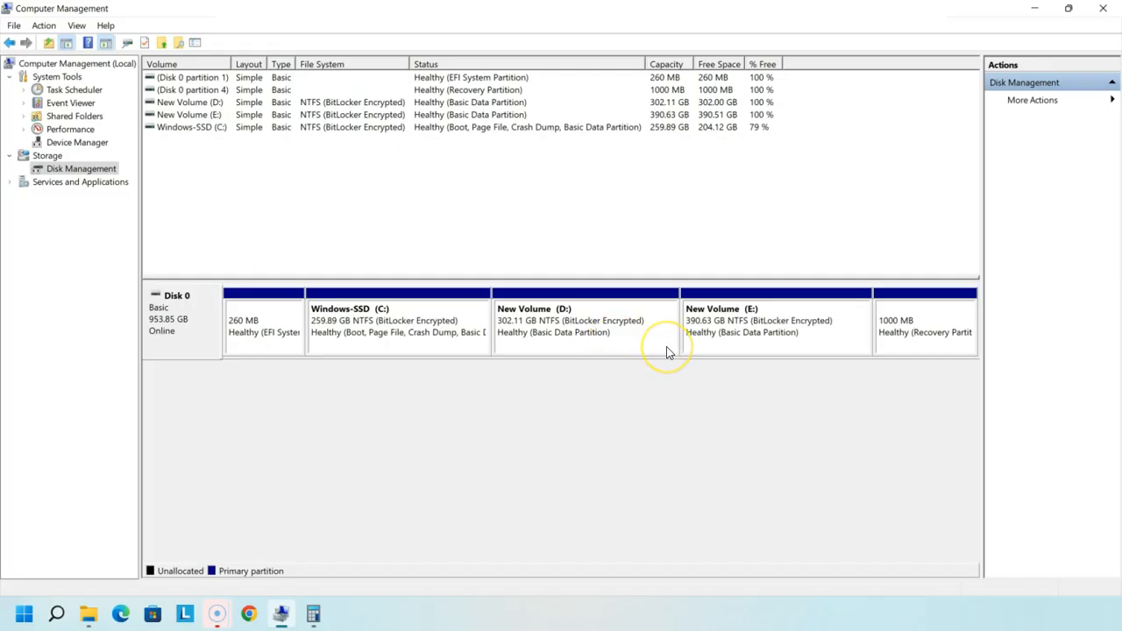
{"action": "left_click", "coordinate": [714, 338]}
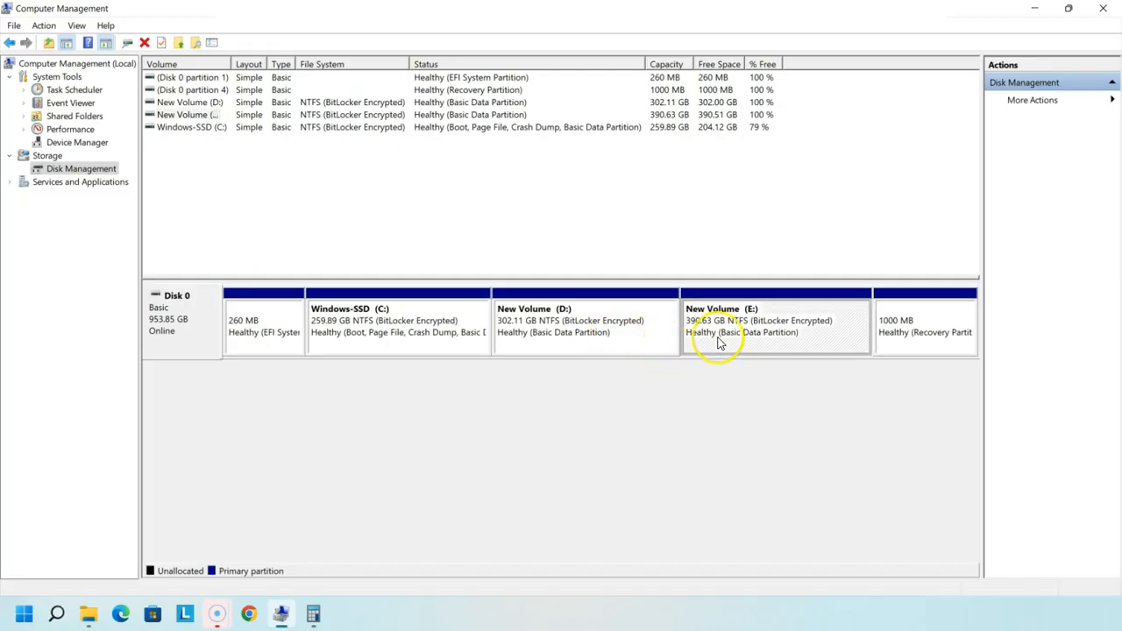
{"action": "left_click", "coordinate": [622, 326]}
{"action": "left_click", "coordinate": [741, 334]}
{"action": "left_click", "coordinate": [585, 339]}
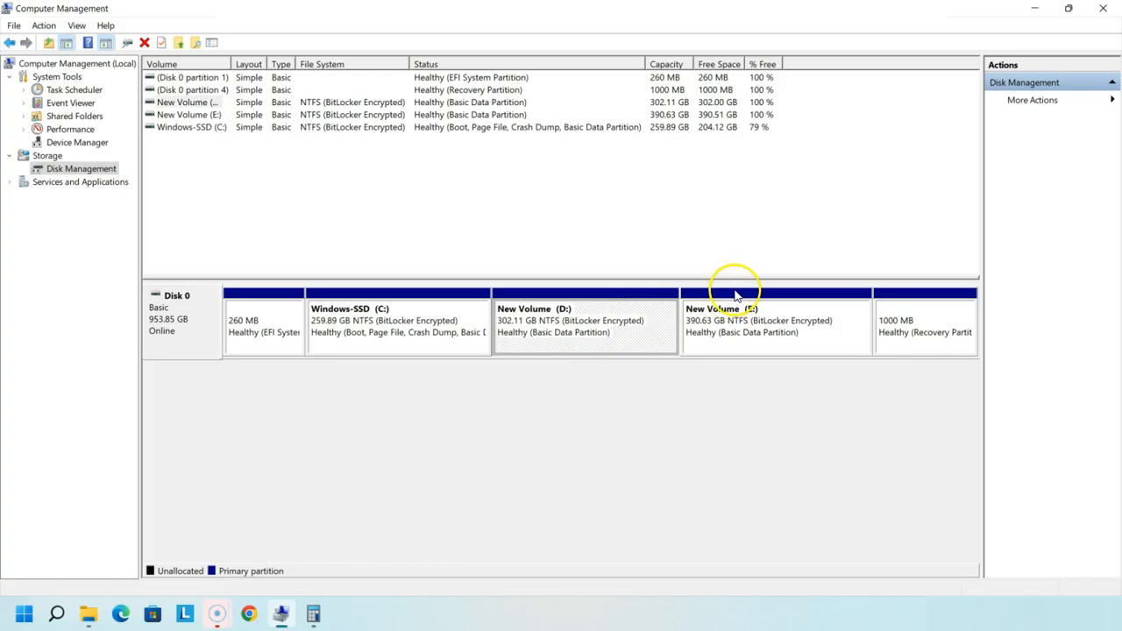
Close the Computer Management and Calculator windows.
{"action": "left_click", "coordinate": [1103, 16]}
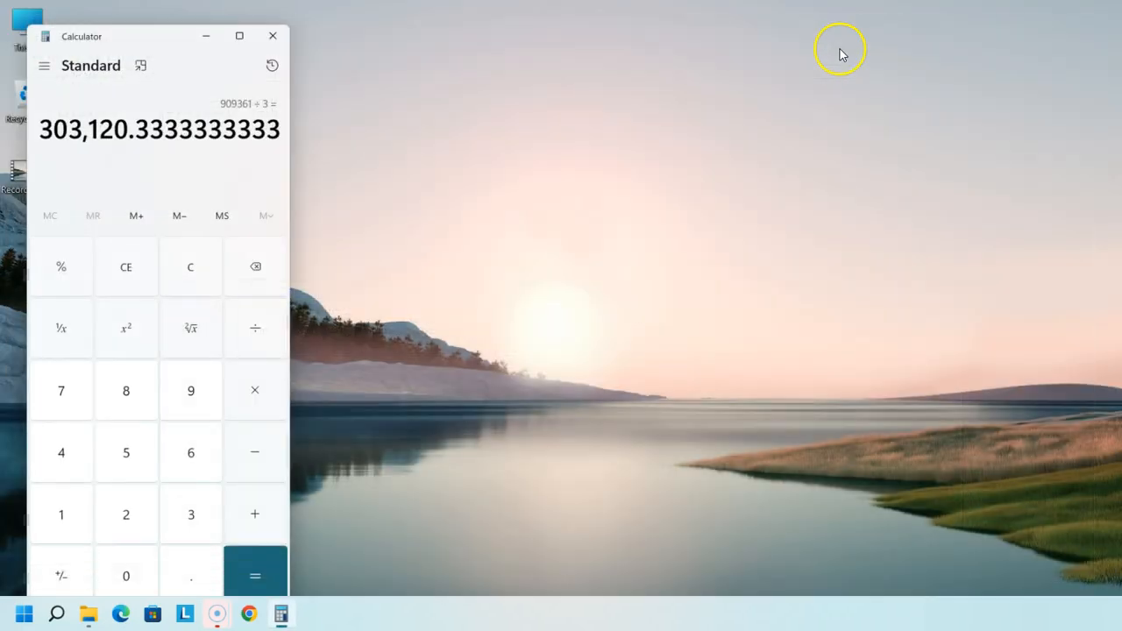
{"action": "left_click", "coordinate": [269, 34]}
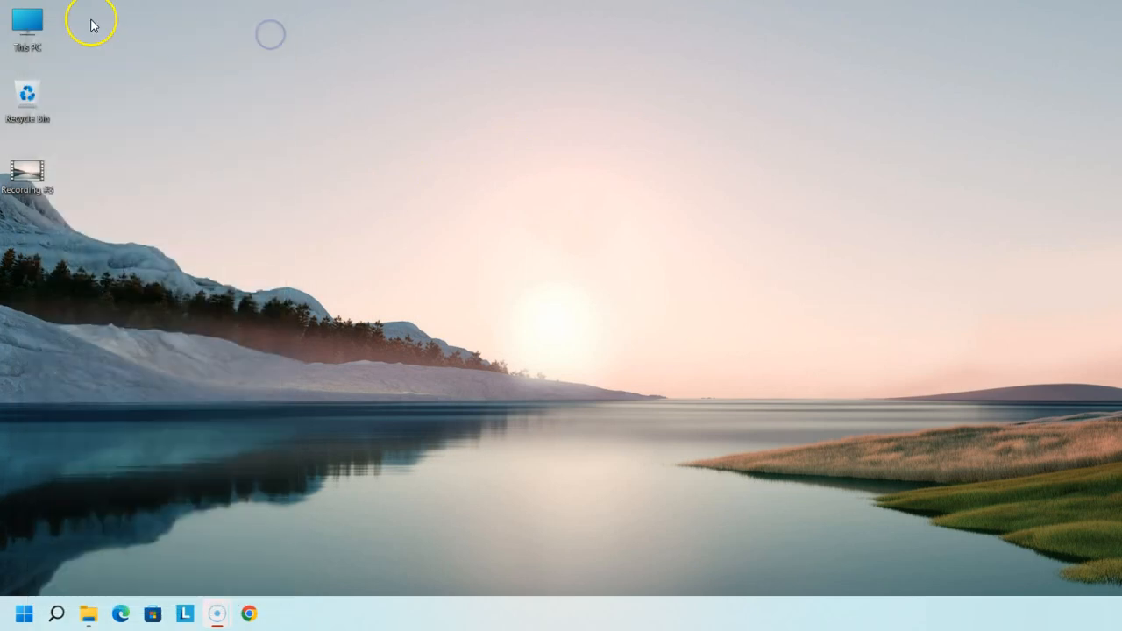
Reopen Computer Management from the This PC desktop icon and show Disk Management in a maximized window.
{"action": "right_click", "coordinate": [37, 24]}
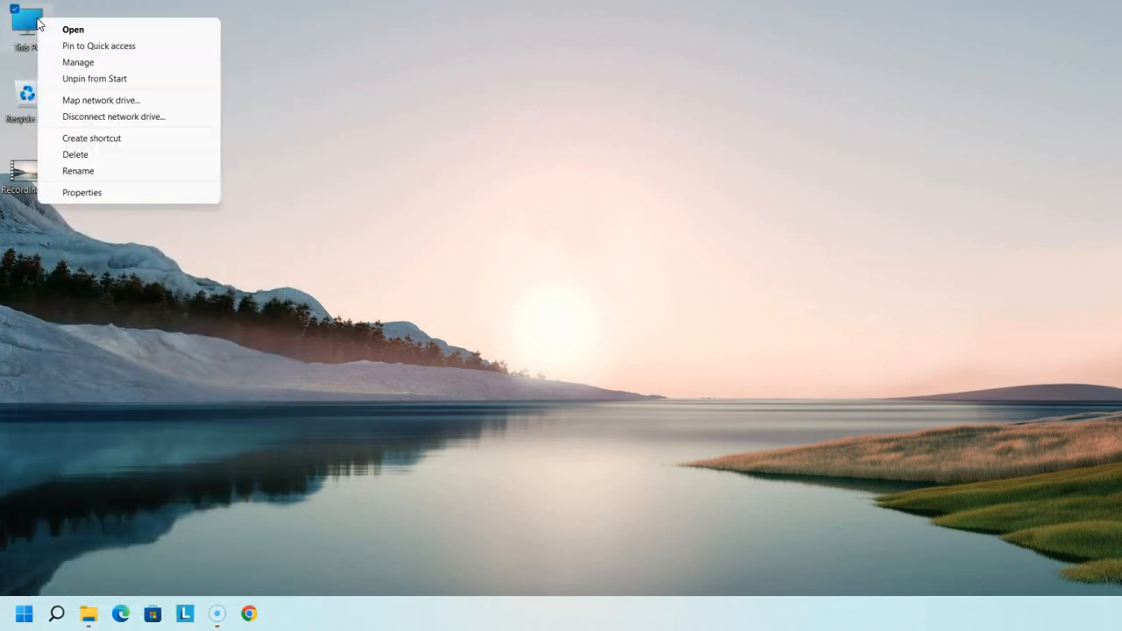
{"action": "left_click", "coordinate": [86, 67]}
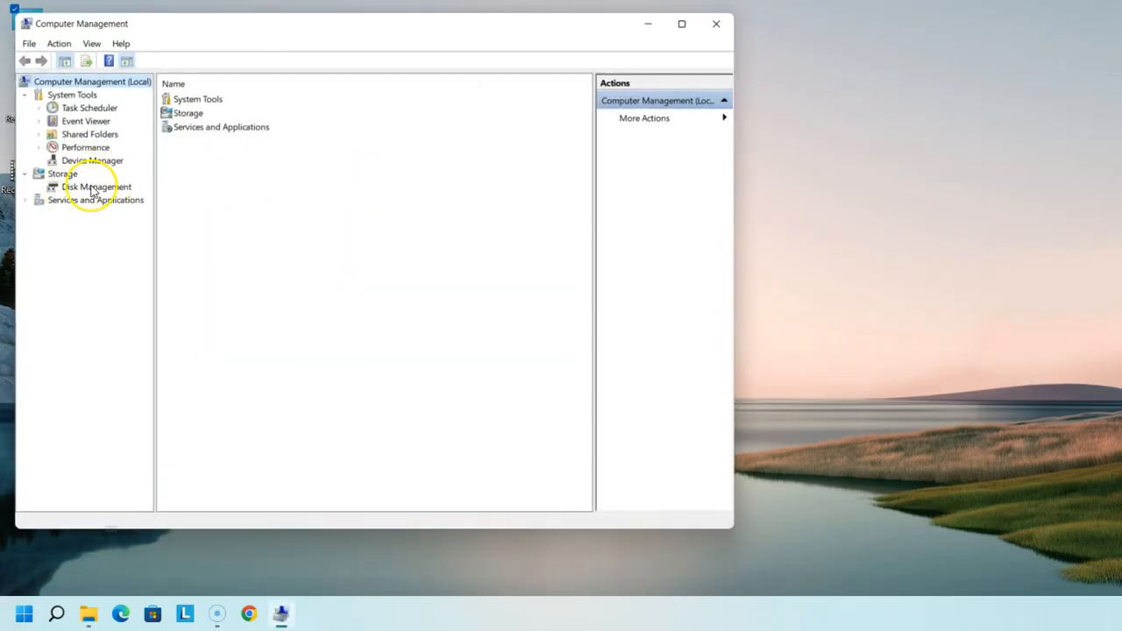
{"action": "left_click", "coordinate": [95, 187]}
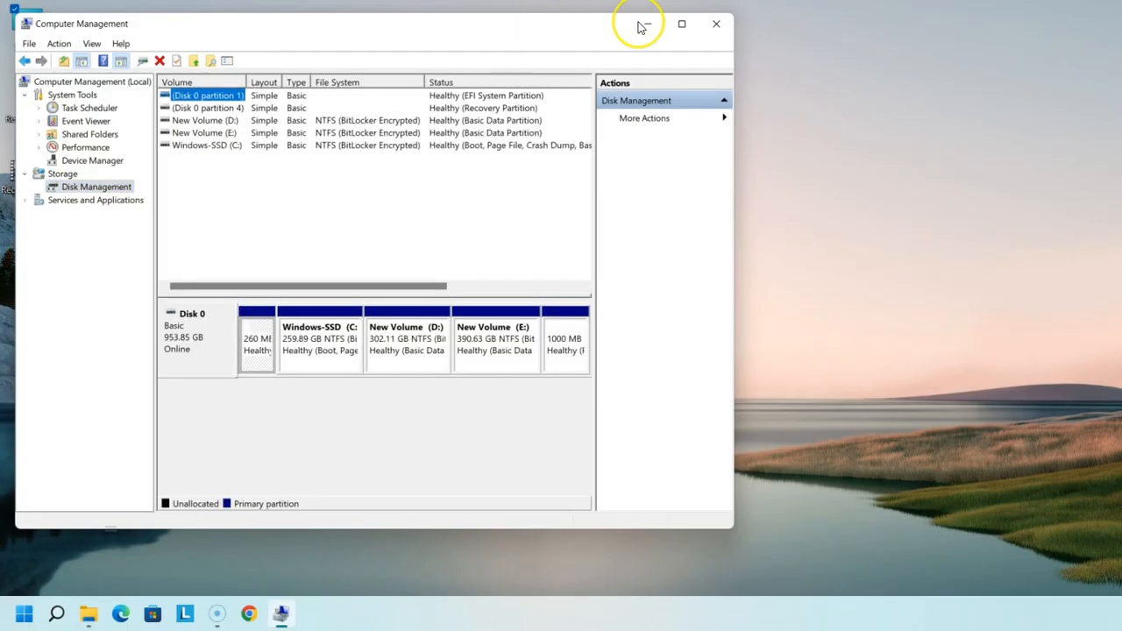
{"action": "left_click", "coordinate": [681, 25]}
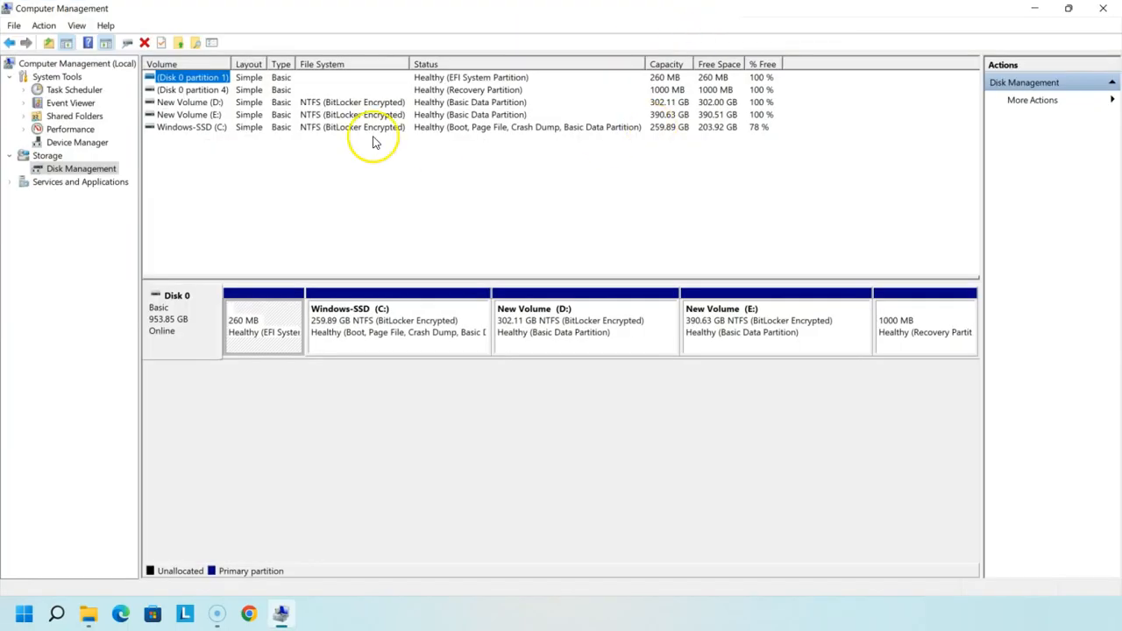
Select the C:, E: and D: volumes in turn, and check the shrink settings for Windows-SSD (C:) without shrinking it.
{"action": "left_click", "coordinate": [243, 137]}
{"action": "left_click", "coordinate": [216, 129]}
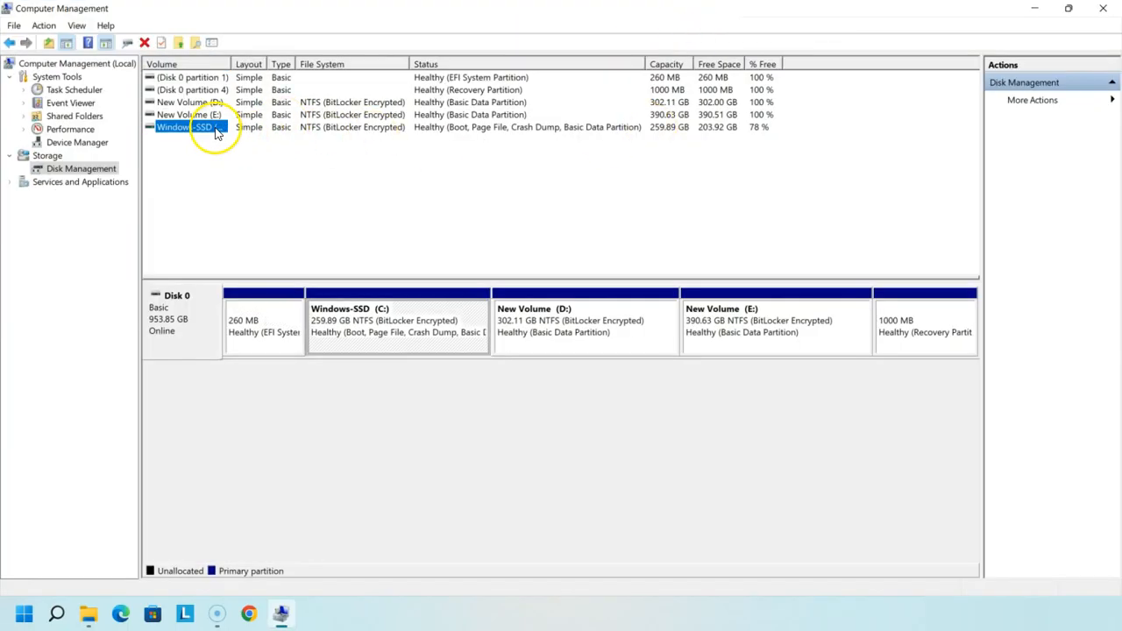
{"action": "left_click", "coordinate": [198, 115]}
{"action": "left_click", "coordinate": [192, 102]}
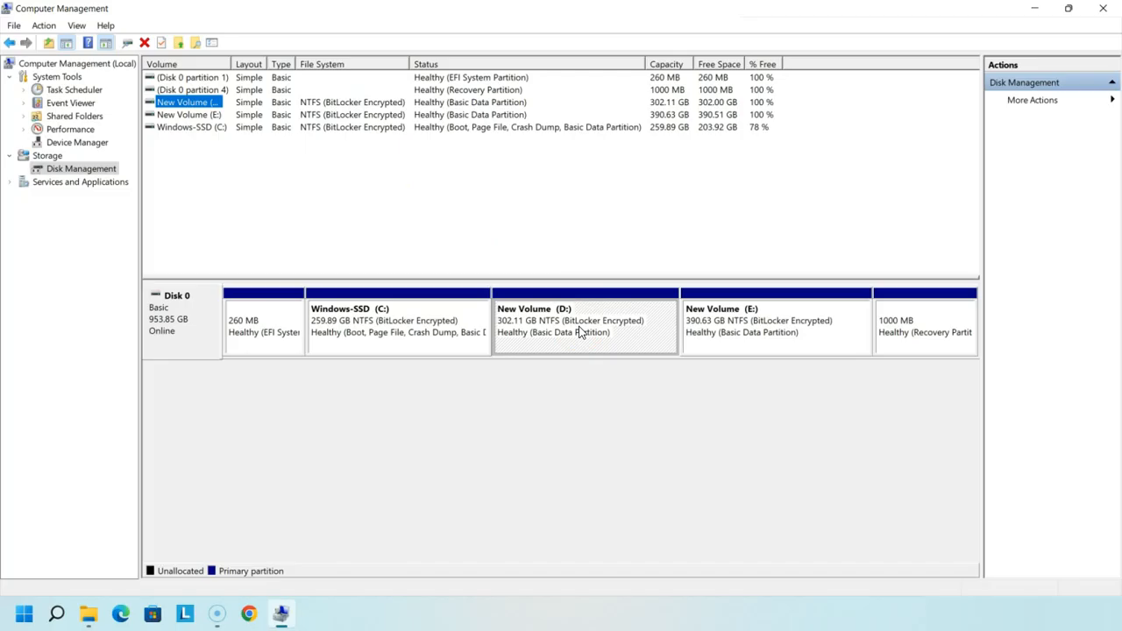
{"action": "right_click", "coordinate": [180, 129]}
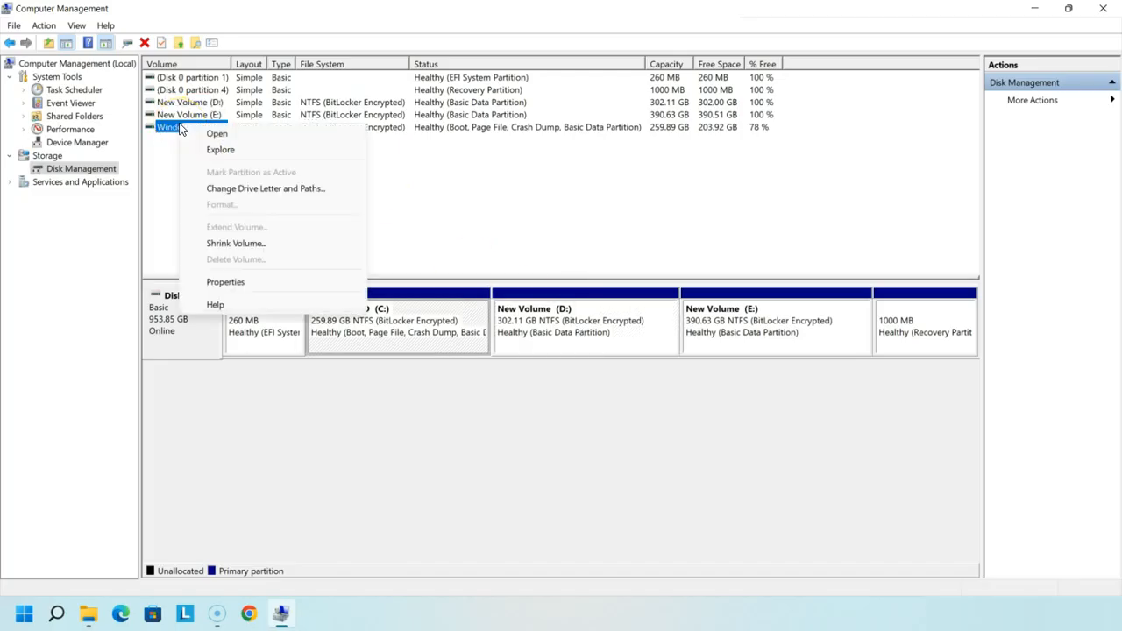
{"action": "left_click", "coordinate": [234, 243]}
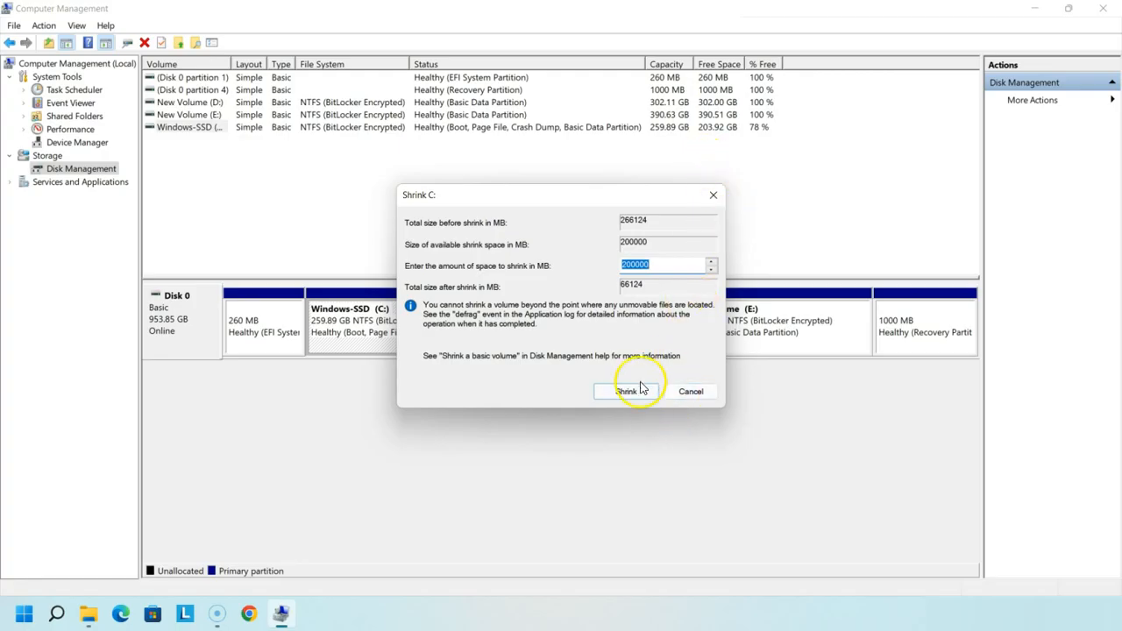
{"action": "left_click", "coordinate": [693, 392]}
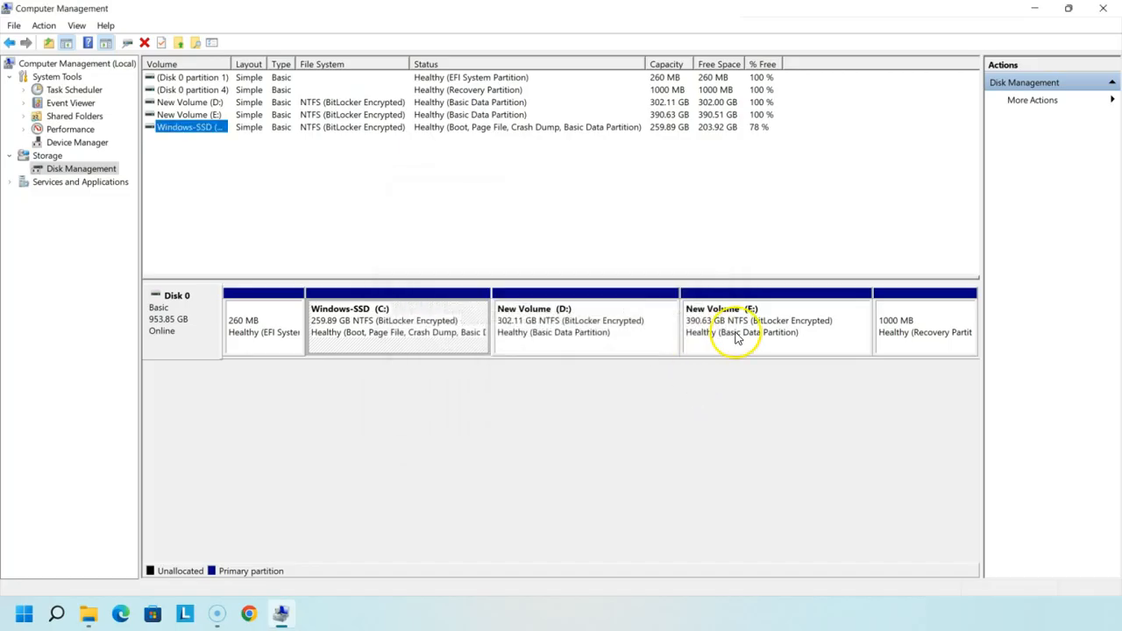
Check the shrink settings for New Volume (D:) in the Disk 0 layout, and cancel without shrinking it.
{"action": "left_click", "coordinate": [737, 340]}
{"action": "right_click", "coordinate": [603, 319]}
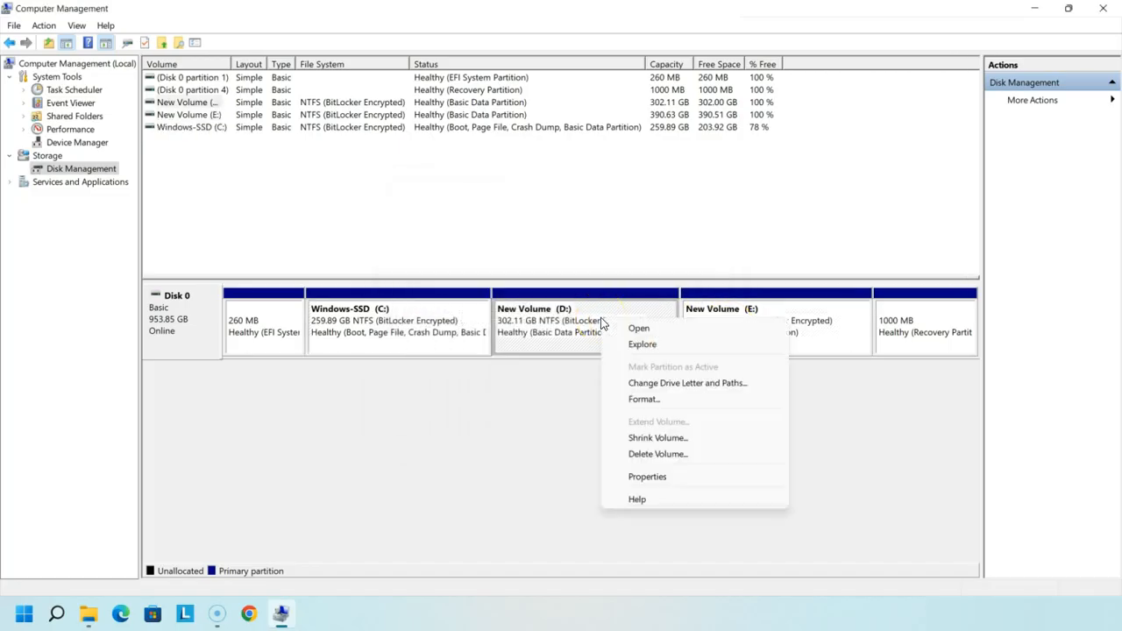
{"action": "left_click", "coordinate": [654, 438]}
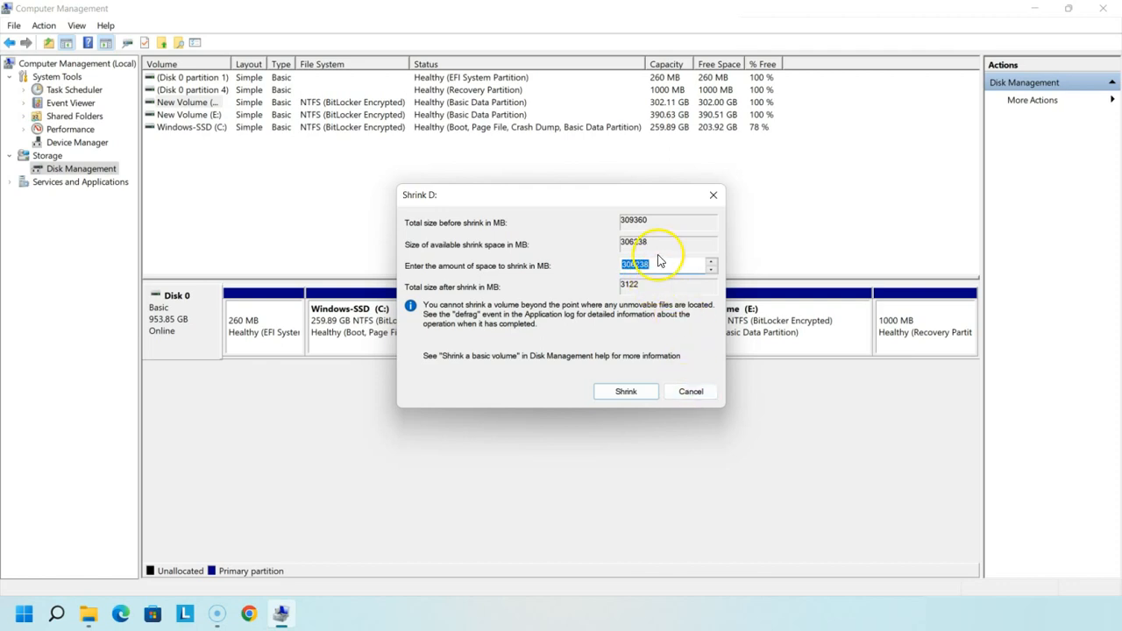
{"action": "left_click", "coordinate": [690, 392]}
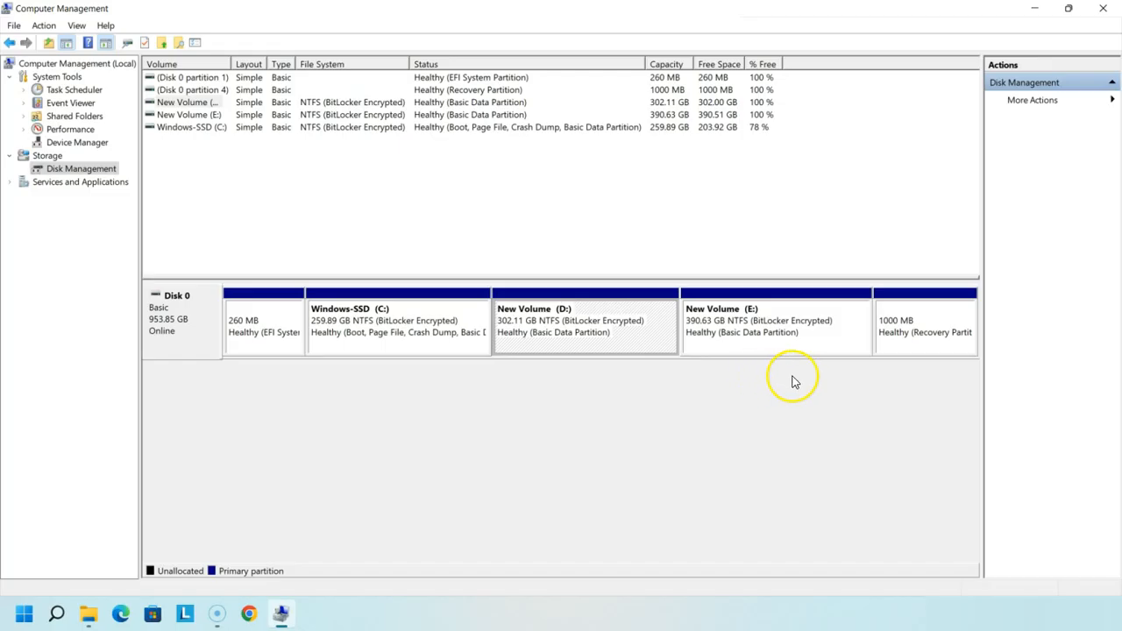
Deselect the D: volume and close the Computer Management window.
{"action": "left_click", "coordinate": [614, 419]}
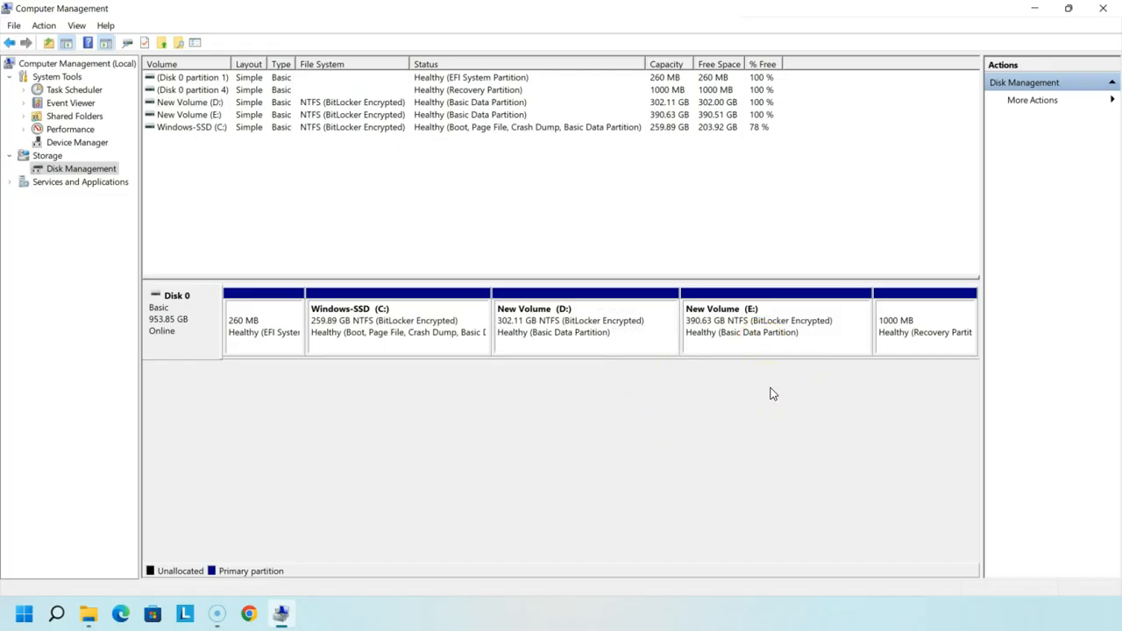
{"action": "left_click", "coordinate": [1104, 10]}
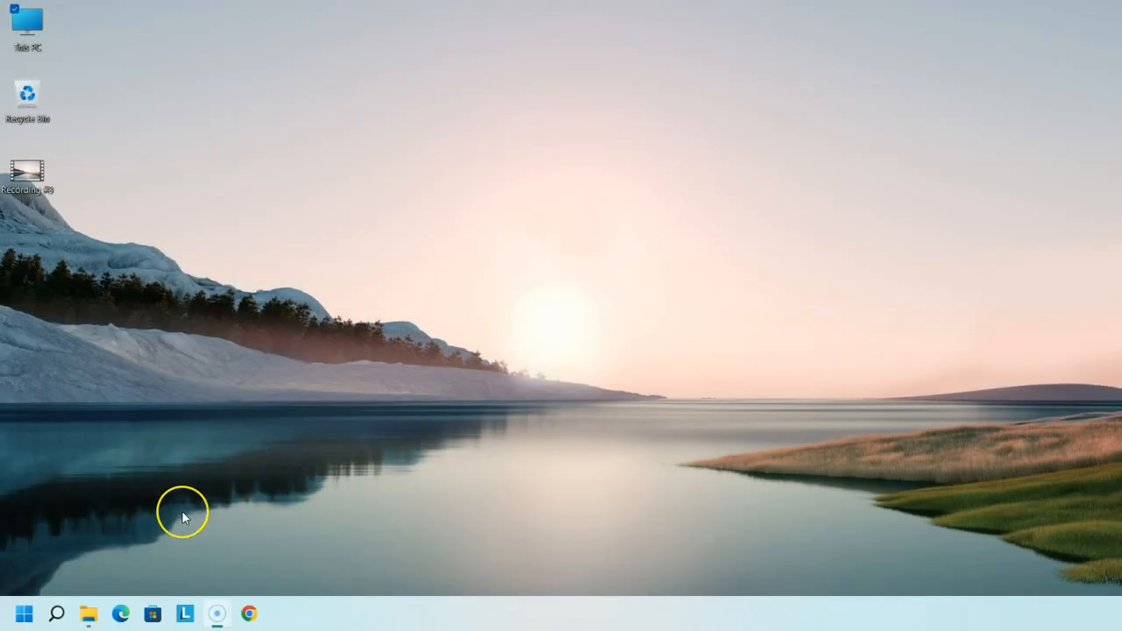